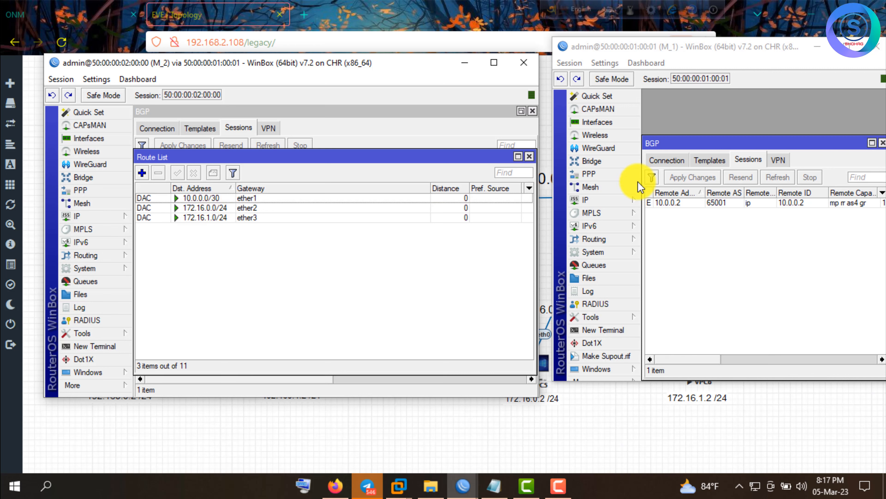
- Display the M_1 router's IP route list, then minimize both router windows to reveal the BGP topology
click(612, 201)
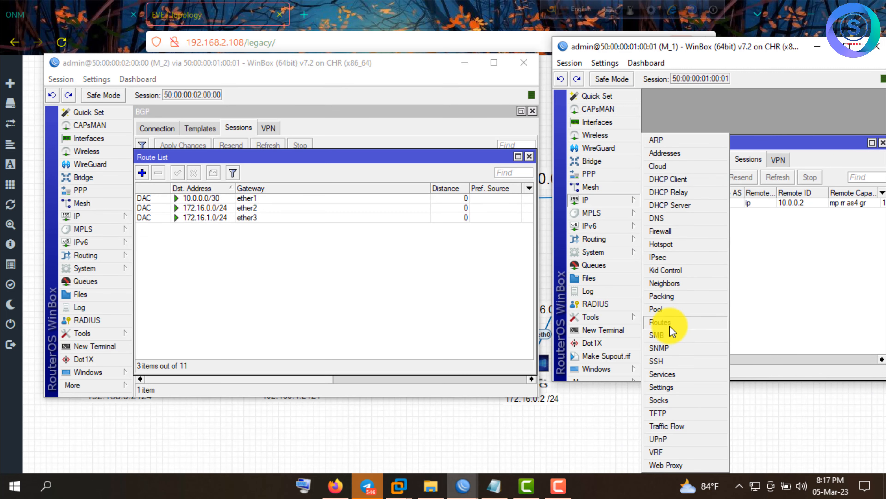
click(670, 326)
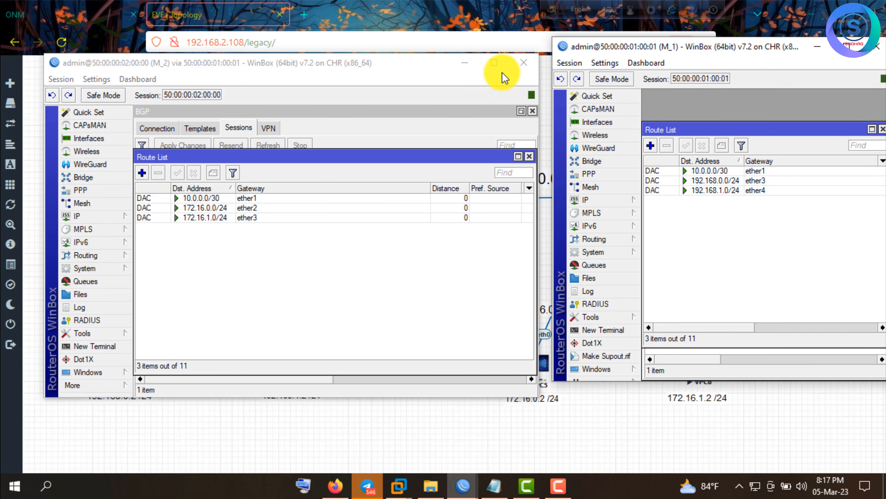
click(464, 63)
click(817, 47)
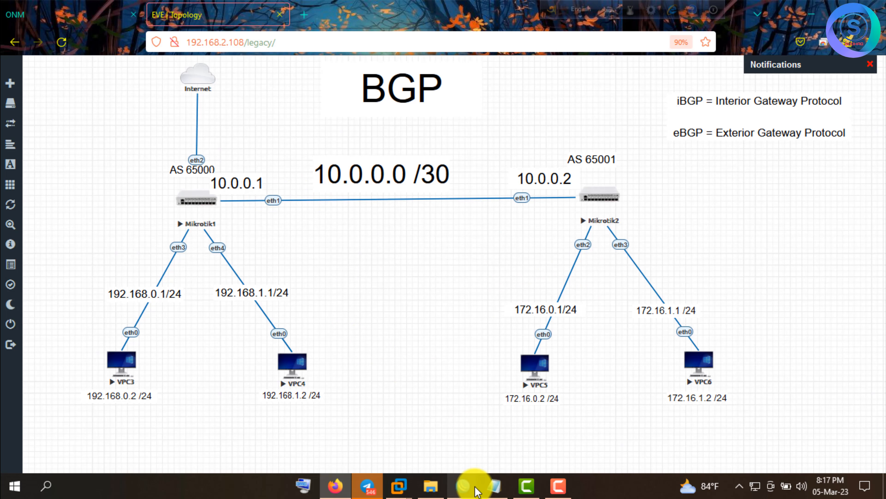
- Restore the M_1 router window, move it toward the middle of the topology, and widen both it and its route list
mouse_move(475, 488)
click(495, 440)
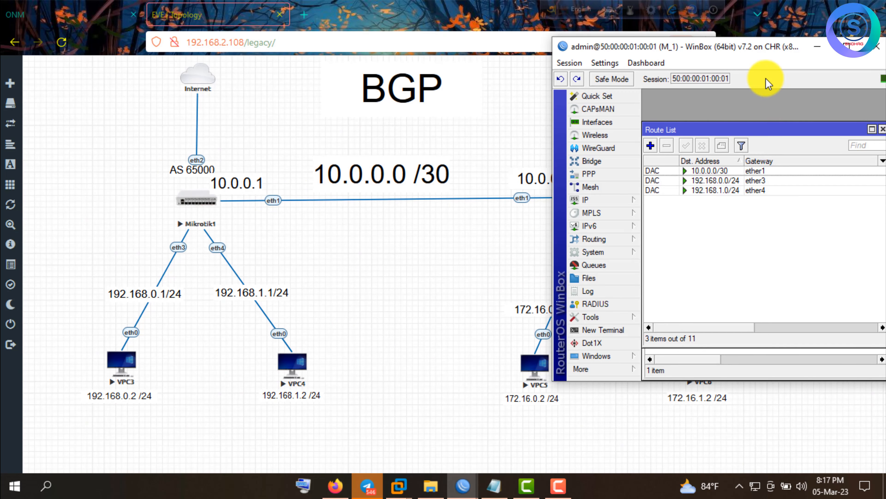
drag(774, 56, 546, 54)
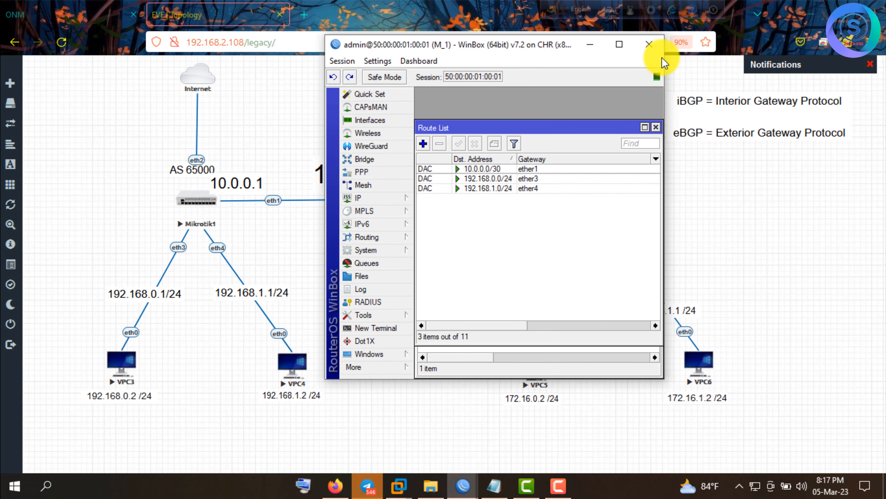
drag(664, 56, 819, 70)
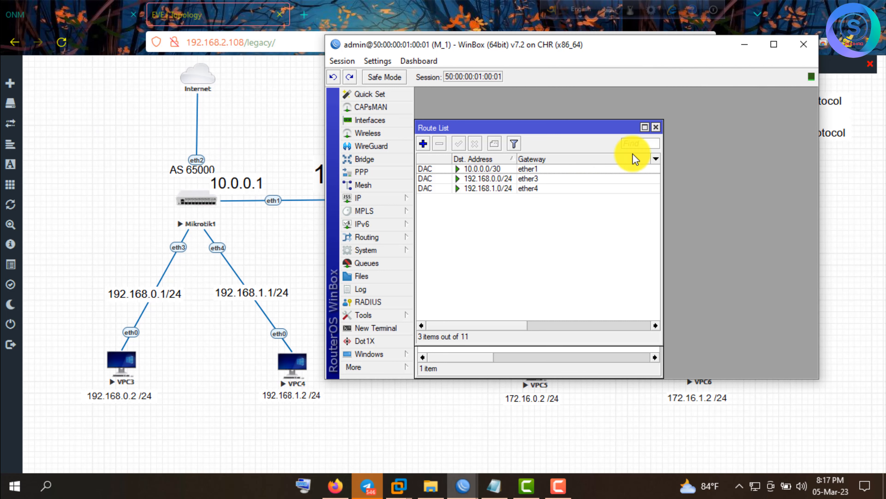
drag(660, 133, 792, 136)
- Create a firewall address list entry on M_1 named BGP_Out_M_1 with address 192.168.0.0/24
click(384, 198)
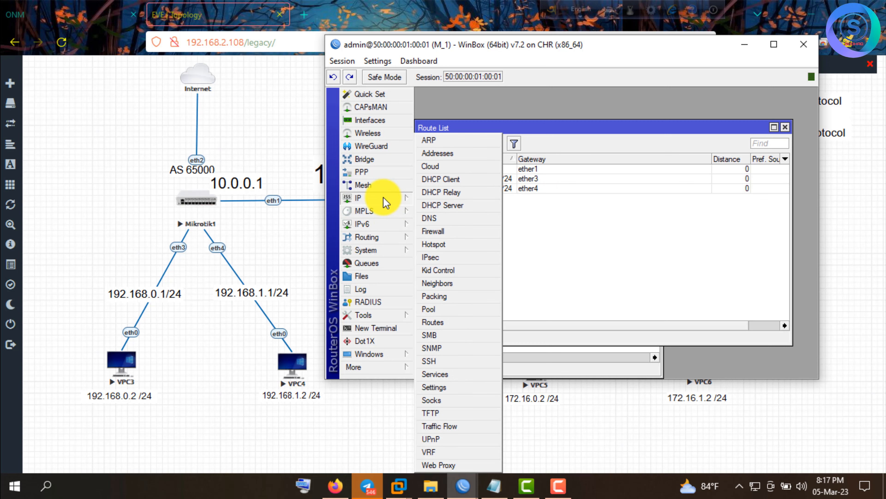
click(432, 231)
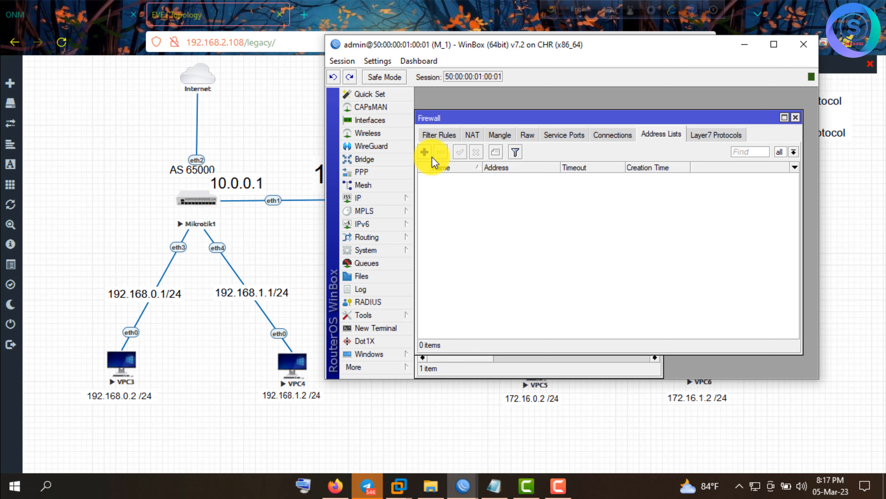
click(425, 152)
drag(706, 220, 659, 176)
drag(714, 185, 661, 164)
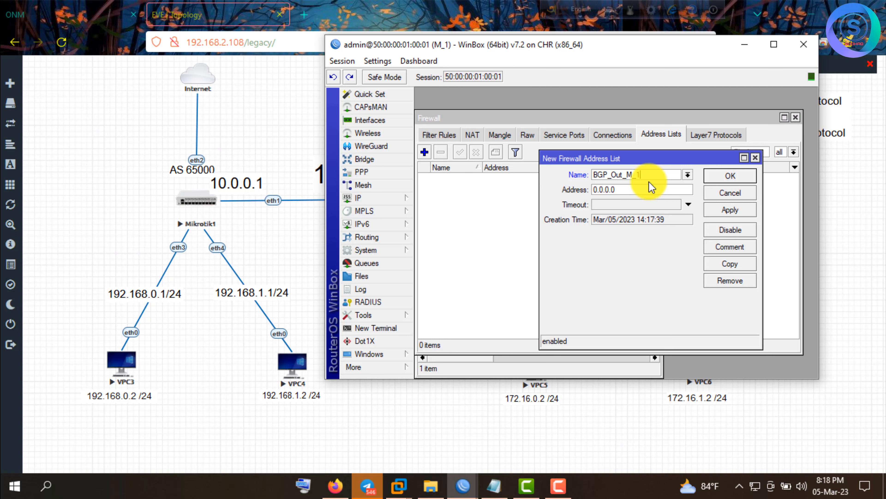
drag(619, 190, 576, 190)
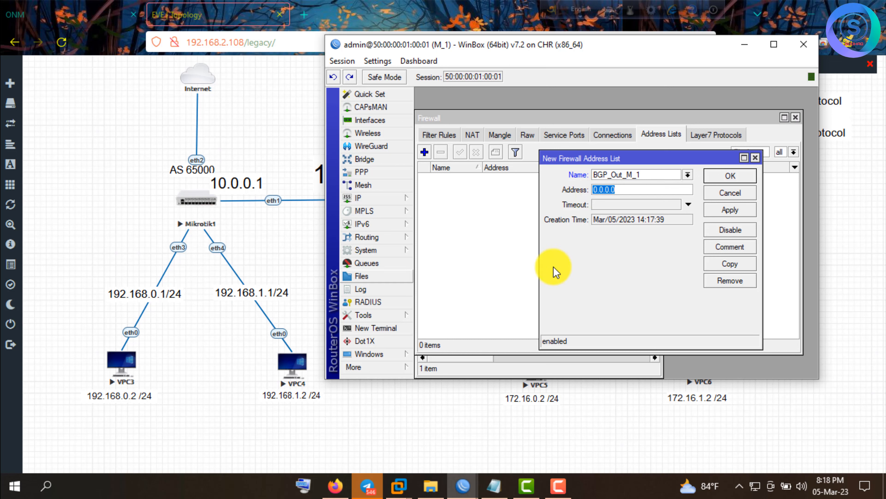
text(192)
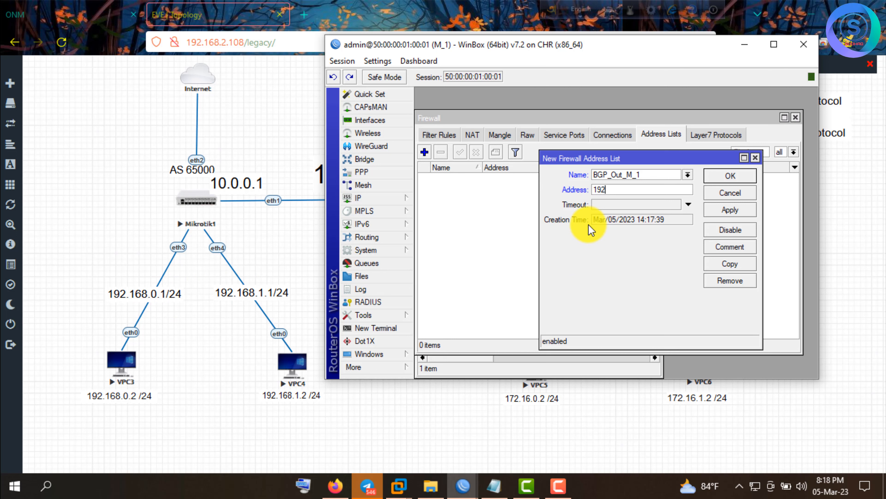
text(.168.0.0/24)
- Commit the BGP_Out_M_1 entry and duplicate it with address 192.168.1.0/24, saving both address list entries
click(736, 265)
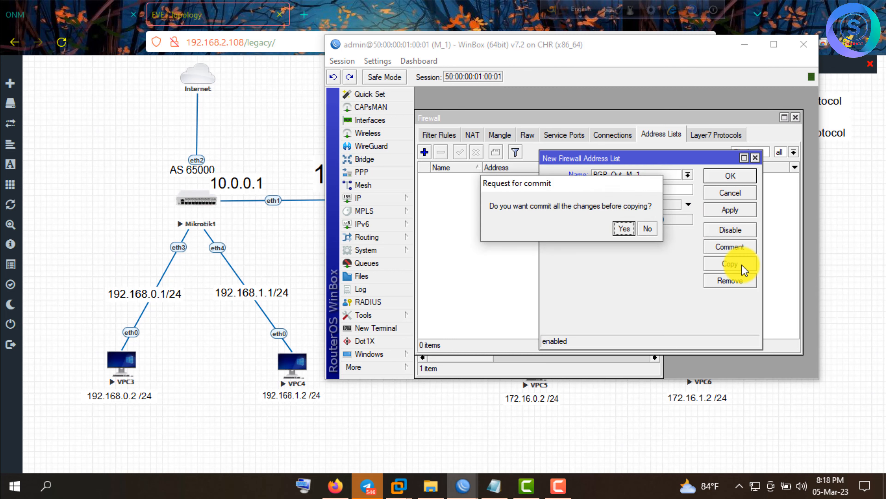
click(624, 229)
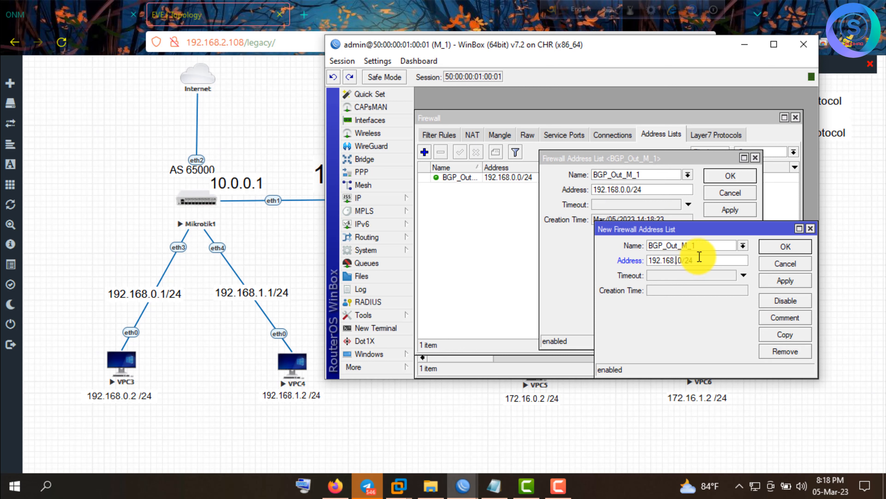
text(1)
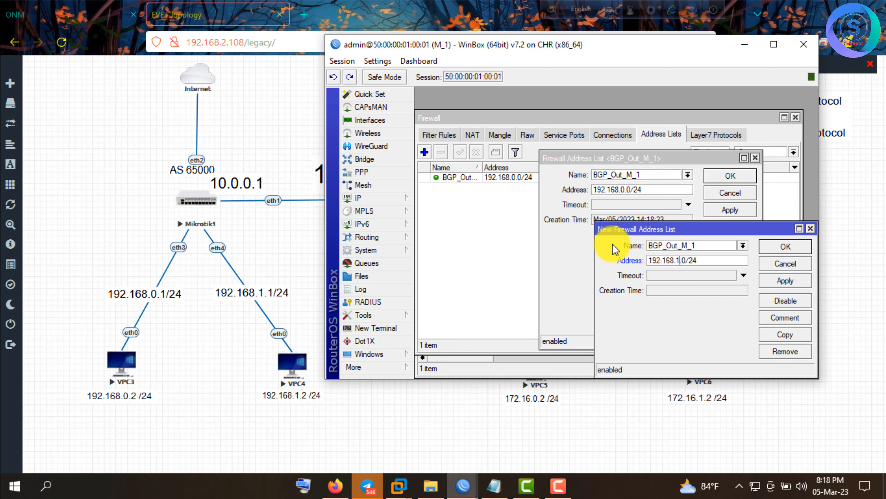
click(790, 282)
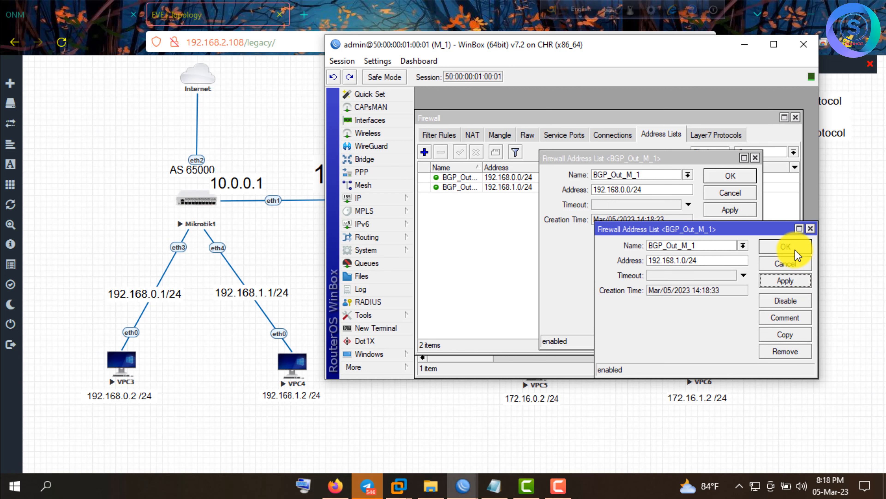
click(786, 246)
click(729, 175)
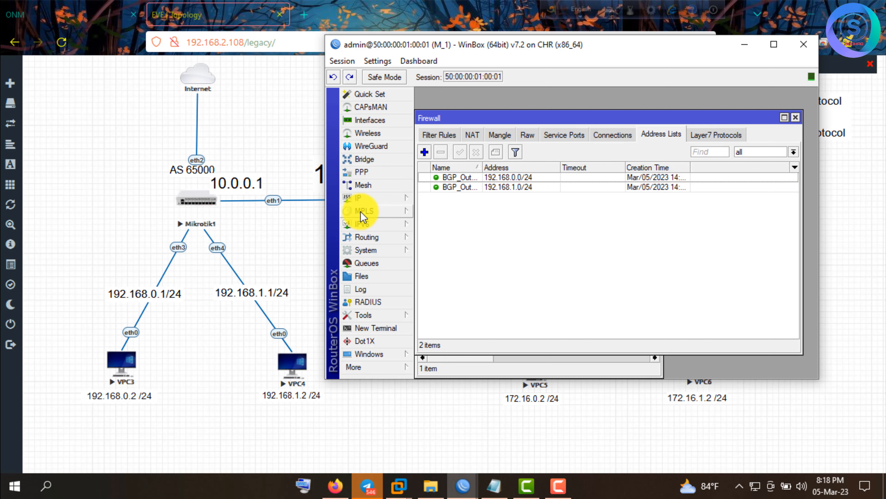
- Open the BGP connection list on M_1 and maximize both the router window and the BGP window
click(367, 237)
click(442, 239)
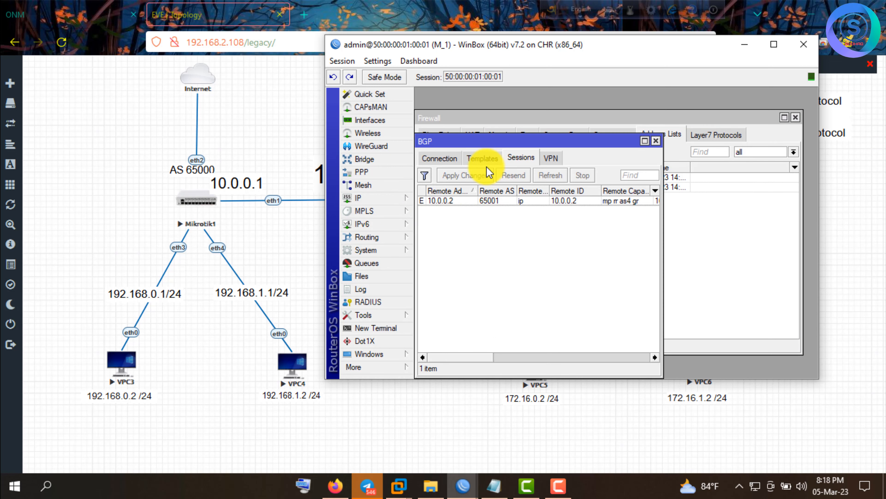
click(438, 160)
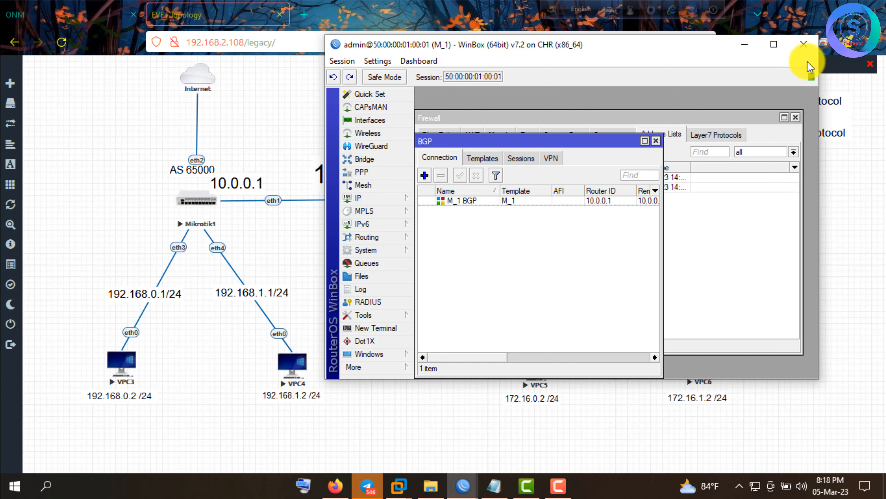
click(774, 44)
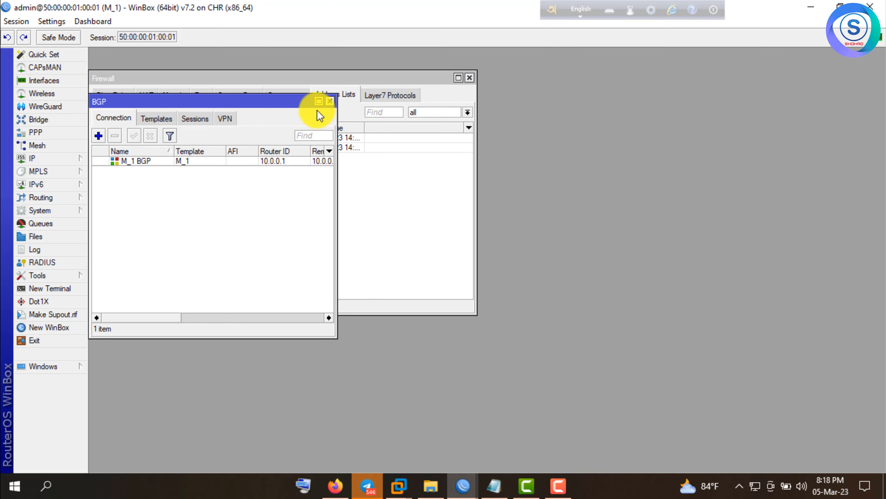
click(319, 102)
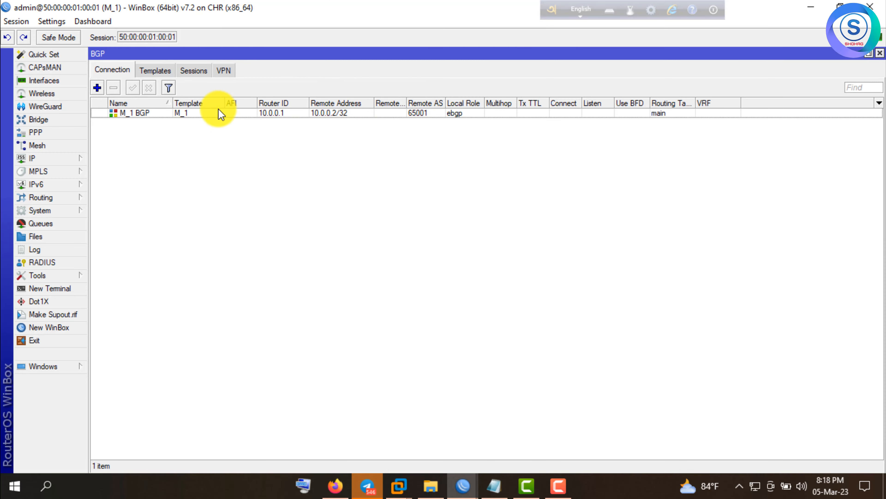
- Set the M_1 BGP connection's output network filter to BGP_Out_M_1 and save the connection
click(233, 113)
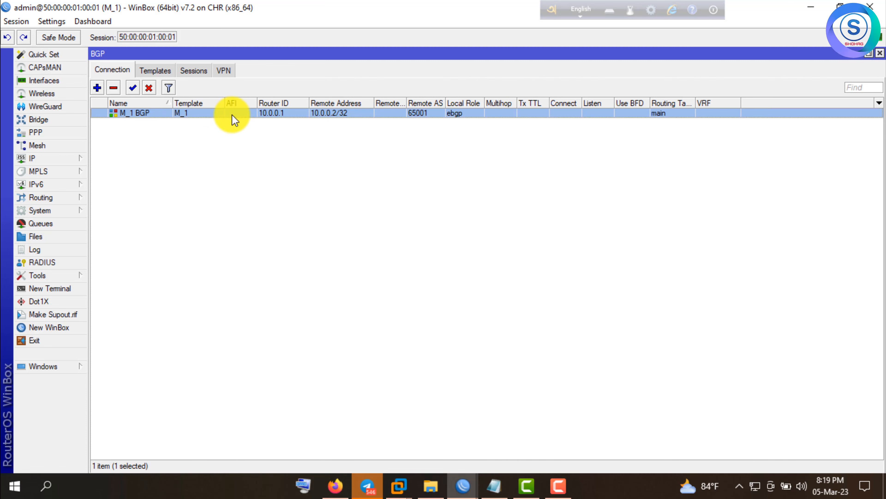
double_click(233, 113)
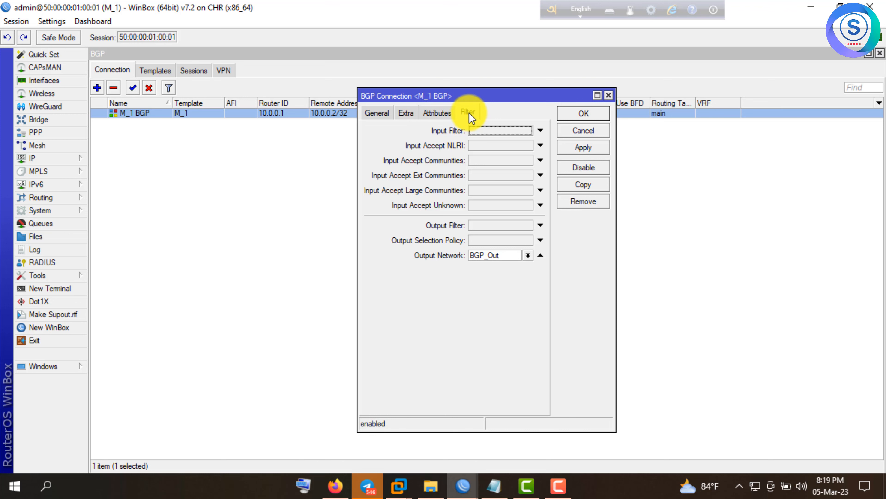
click(530, 255)
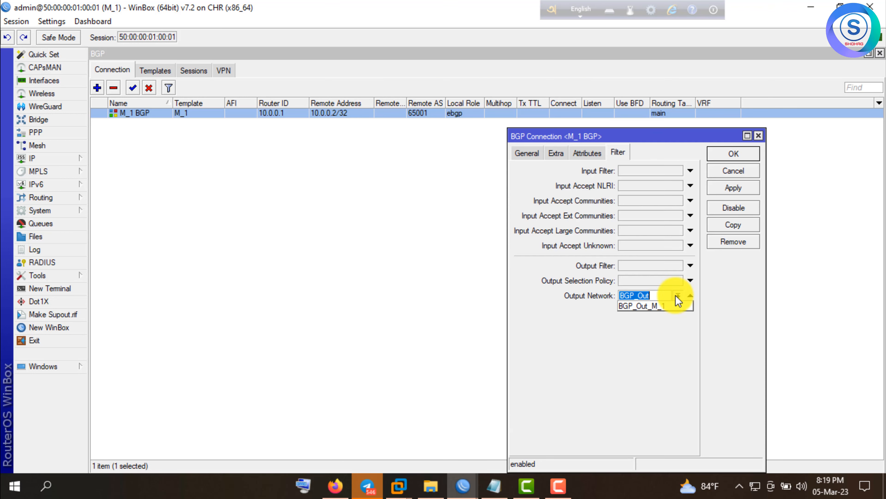
click(660, 307)
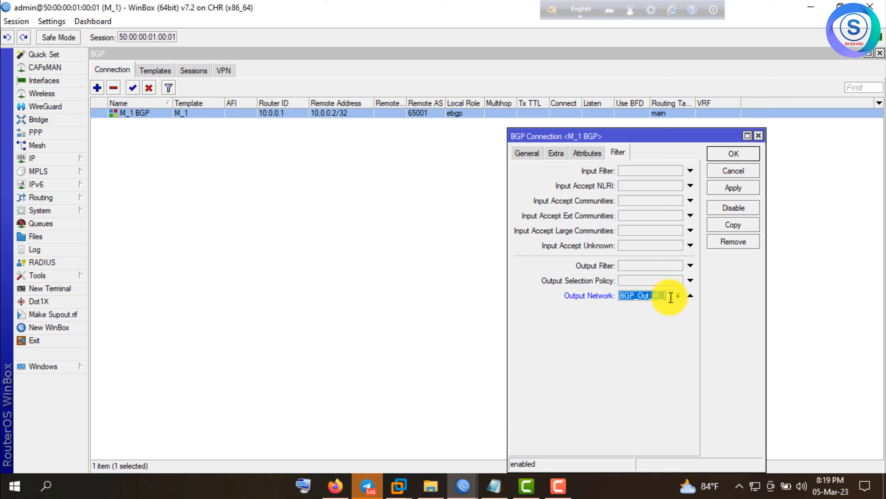
click(735, 190)
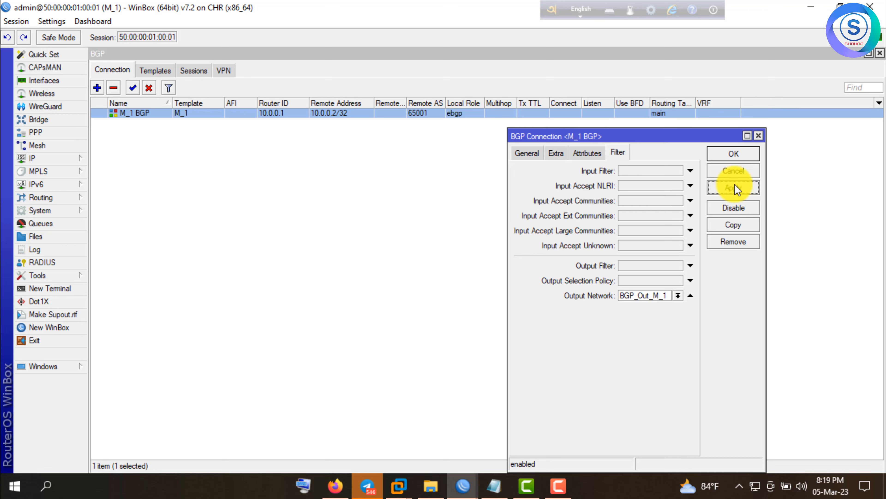
click(735, 157)
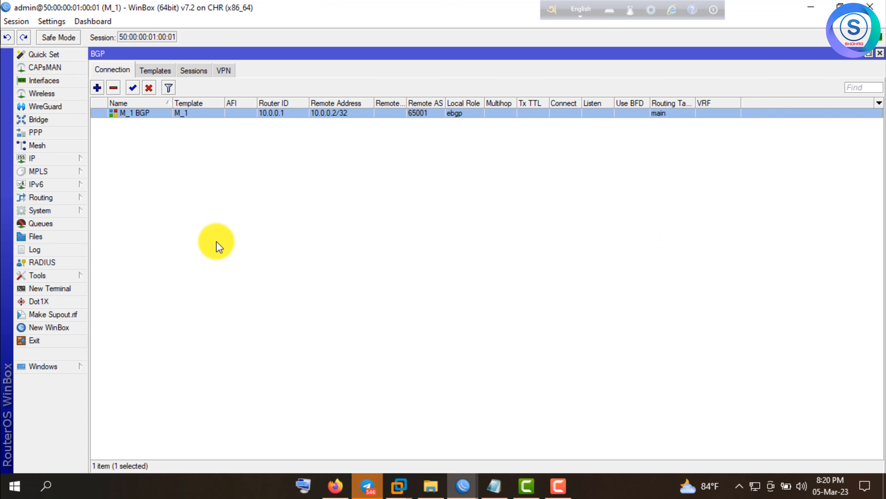
- Review the firewall address lists on M_1, restore the router window to its smaller size, and close the firewall window
click(52, 159)
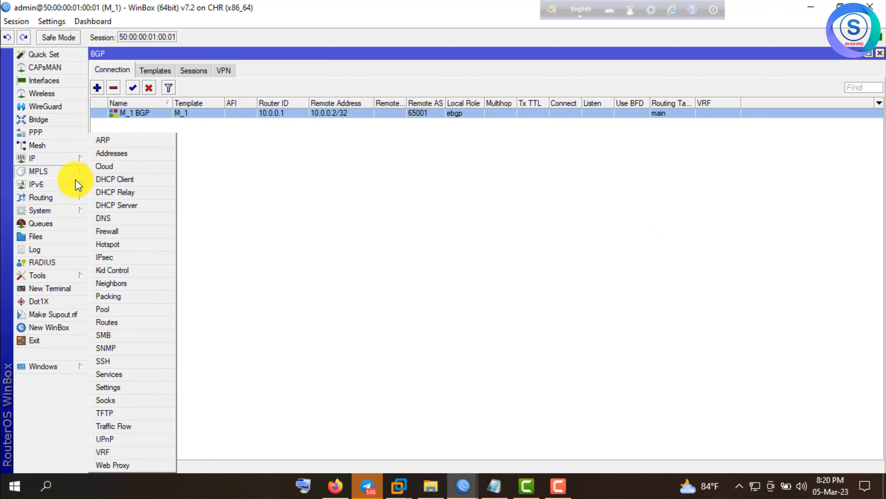
click(102, 232)
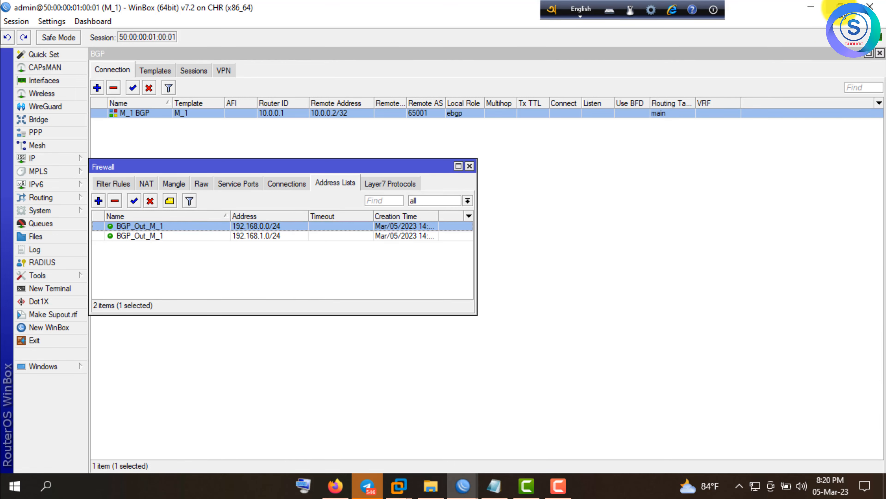
click(840, 6)
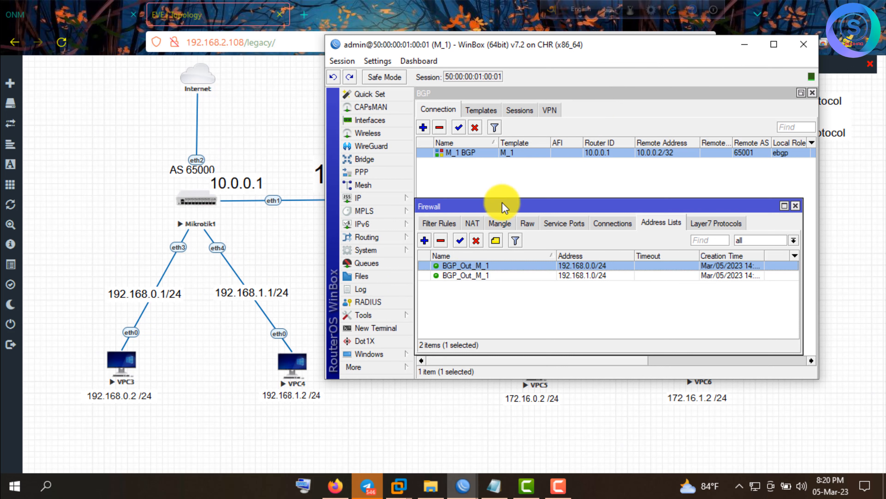
click(795, 205)
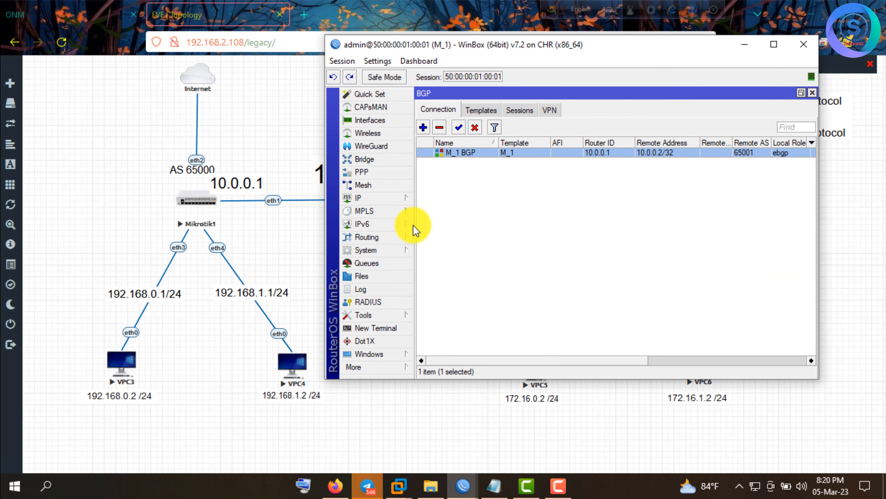
- Reopen the M_1 BGP connection's filter settings for review and move the router window aside to uncover the Mikrotik2 side
click(362, 238)
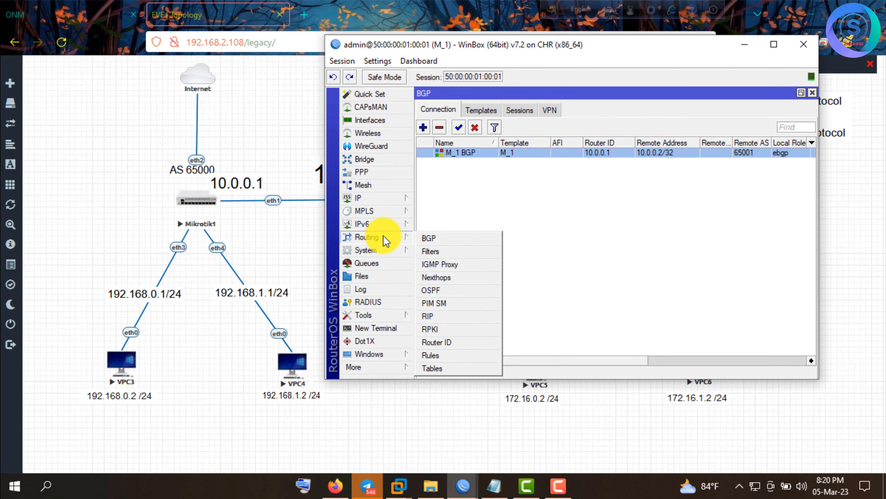
click(429, 240)
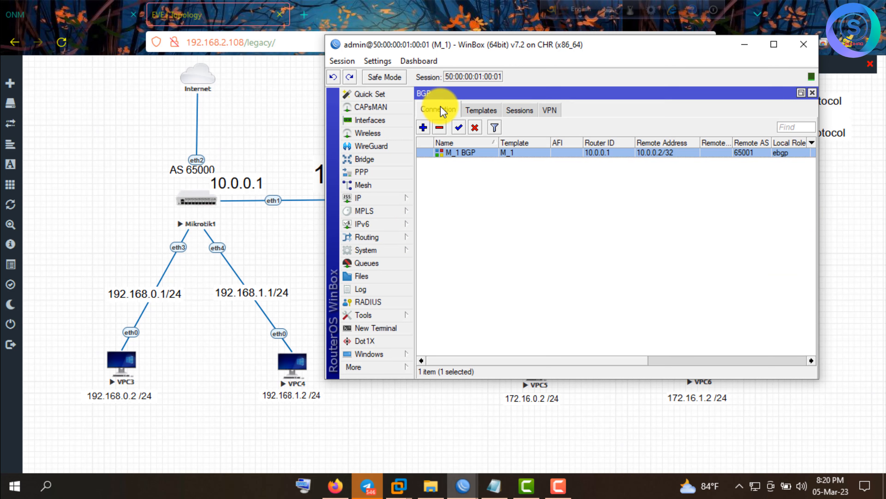
double_click(476, 154)
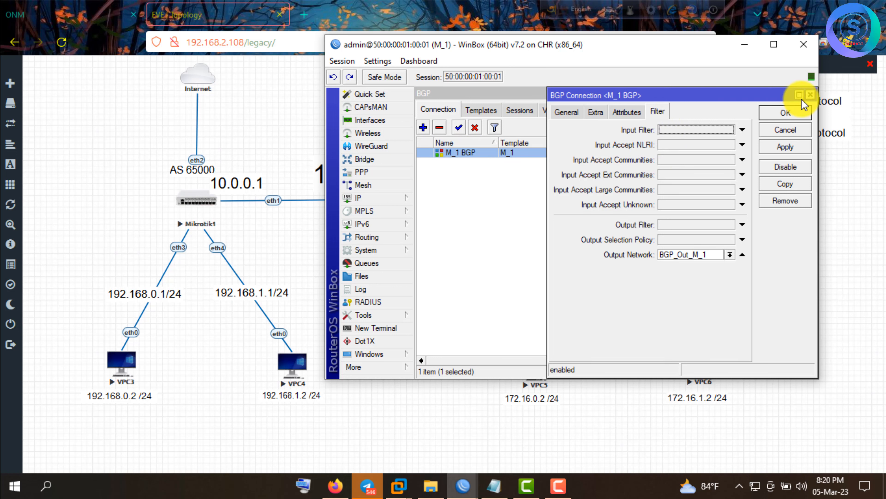
drag(712, 51, 641, 47)
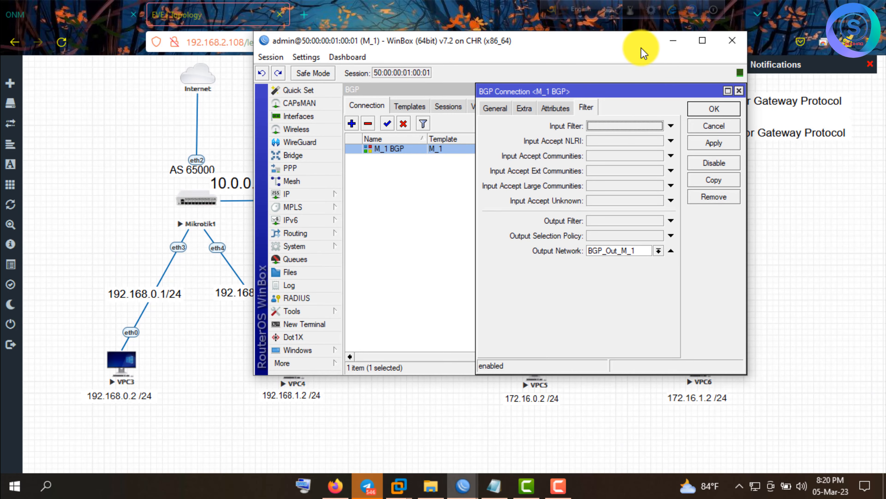
drag(582, 49, 353, 38)
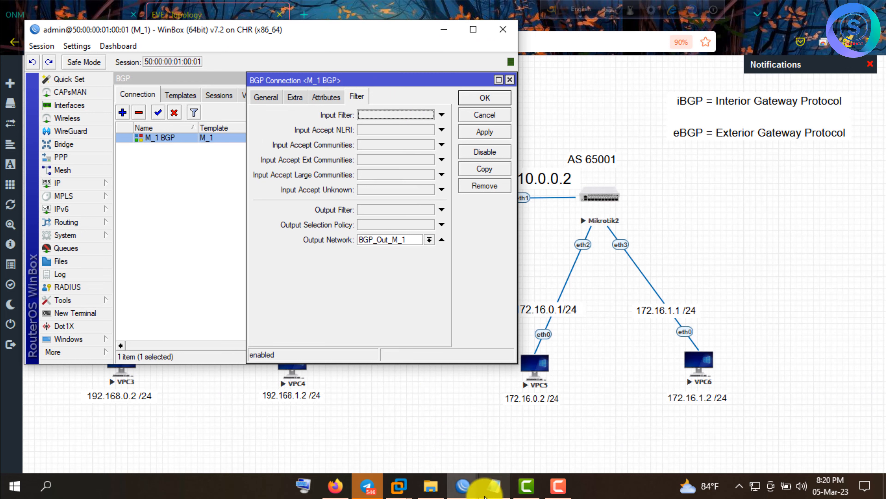
- Bring up the M_2 router window beside M_1 and reopen its IP route list to examine the routes
mouse_move(462, 491)
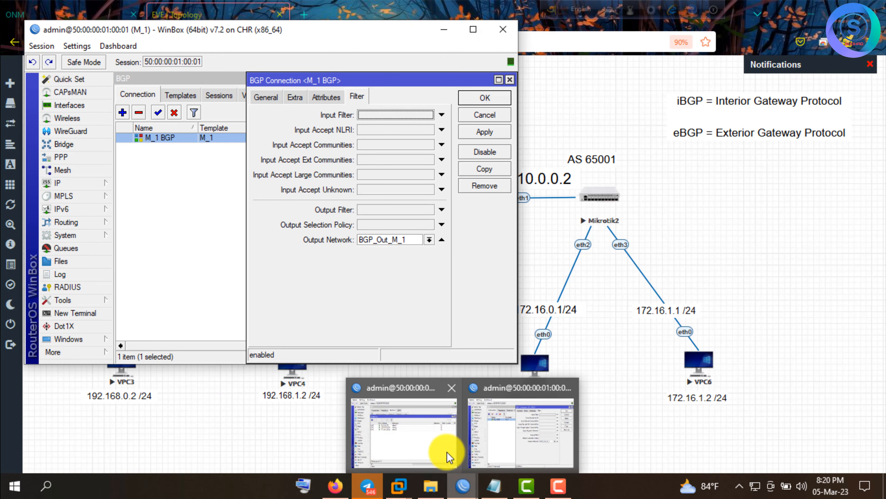
click(429, 425)
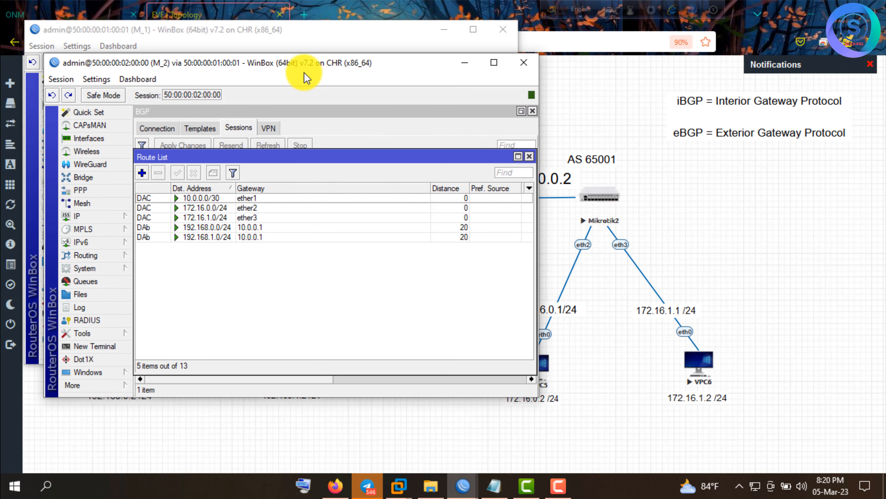
drag(307, 63, 650, 40)
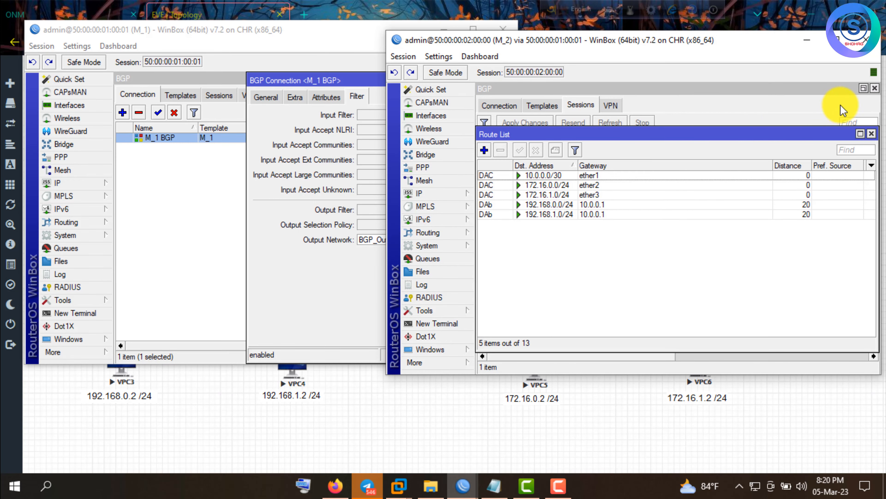
click(871, 134)
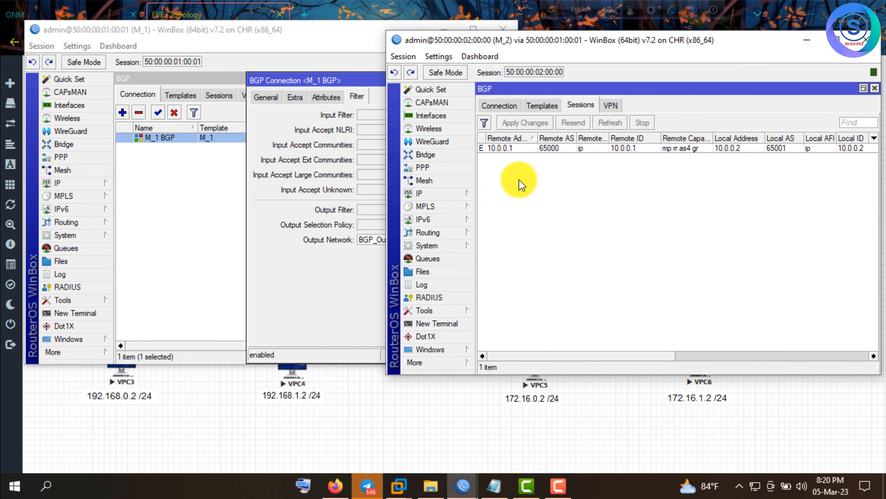
click(440, 195)
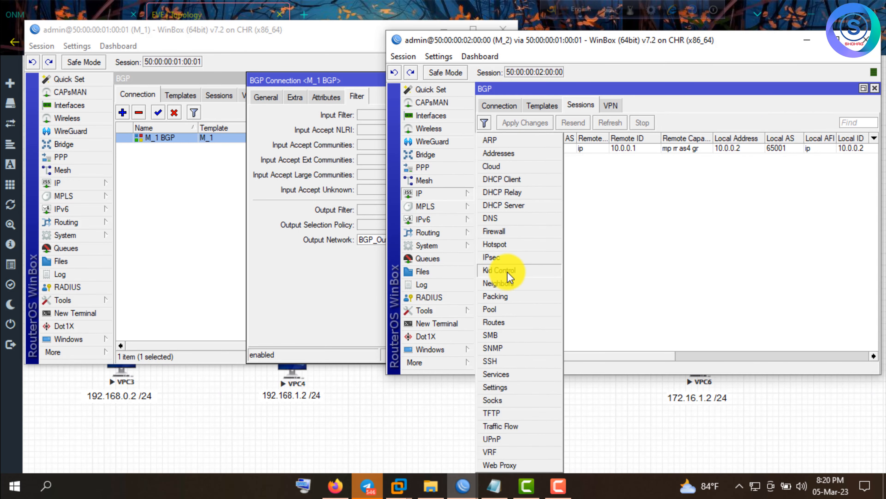
click(507, 321)
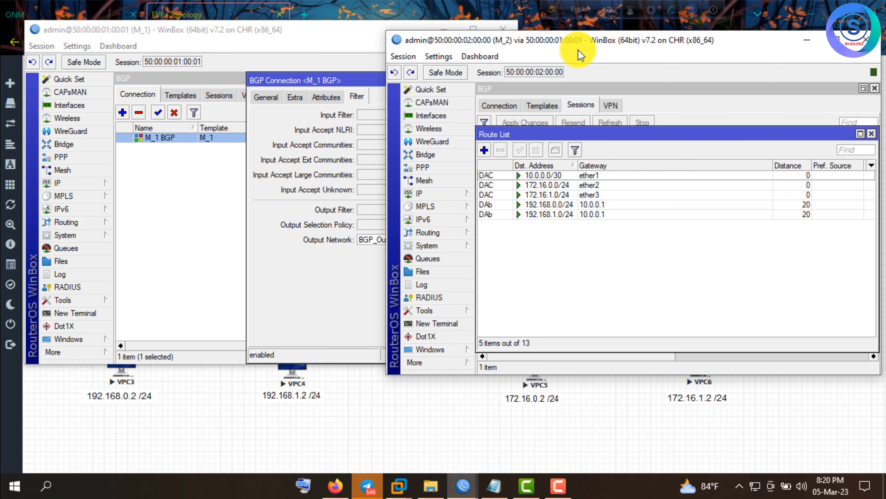
drag(653, 48, 753, 50)
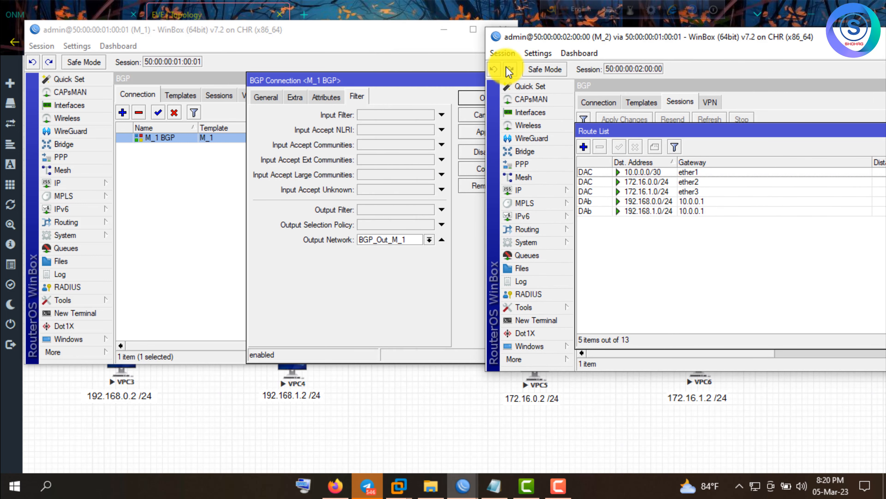
- Close the M_1 BGP connection settings and reposition the M_2 window so both router windows are accessible
drag(423, 81, 353, 87)
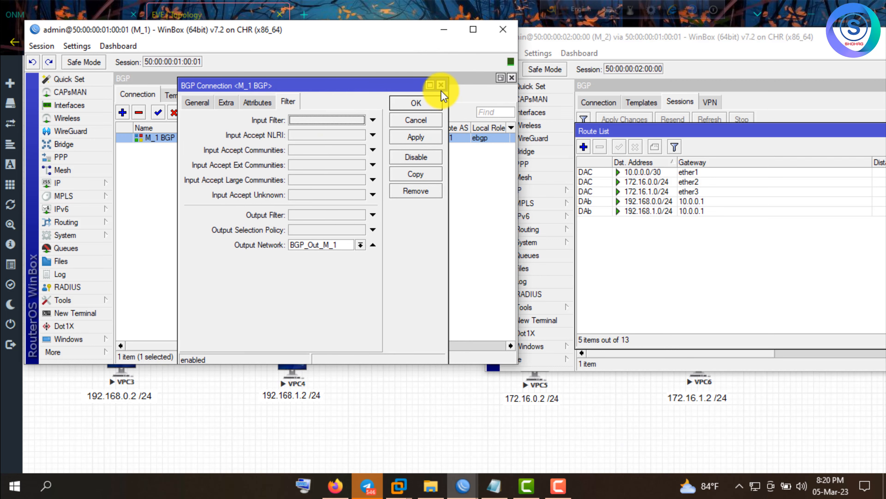
click(441, 85)
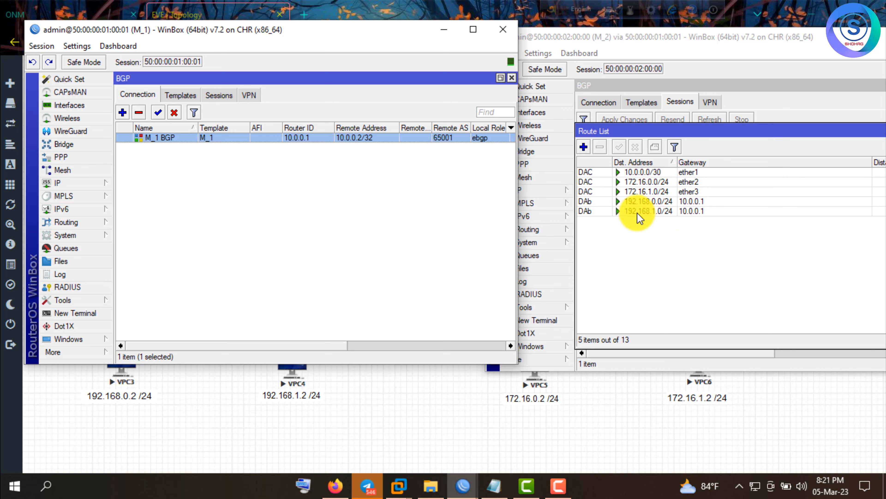
drag(743, 128, 727, 122)
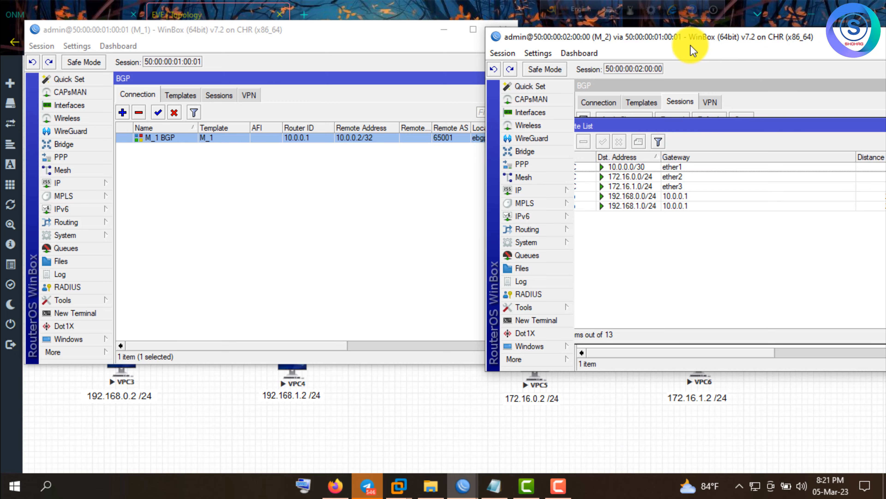
drag(690, 45, 544, 39)
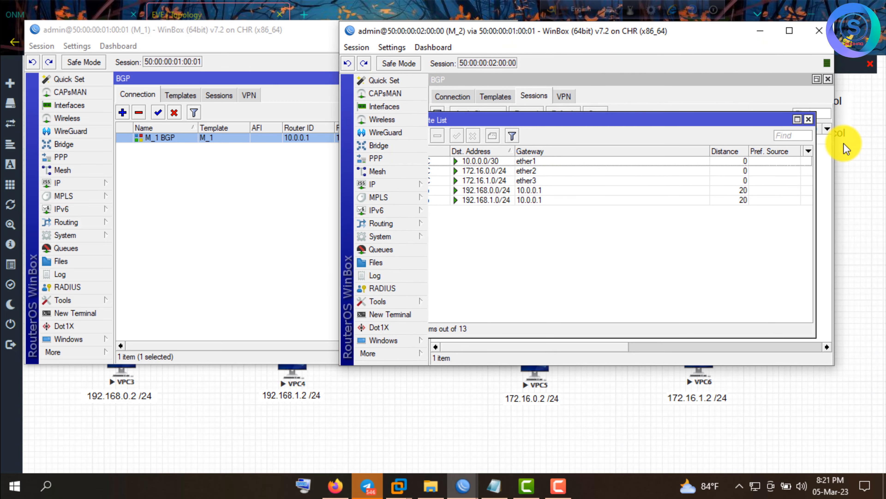
- Close the route list on M_2 and open the IP route list on M_1 for review
click(809, 119)
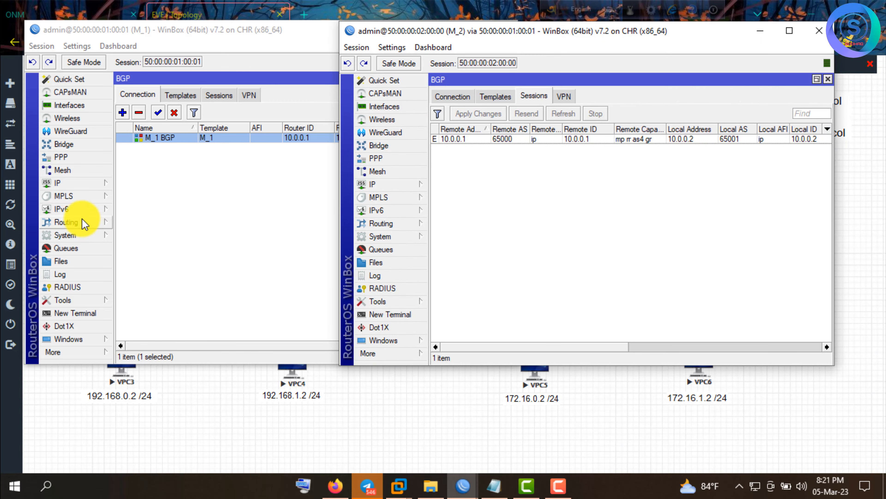
click(76, 183)
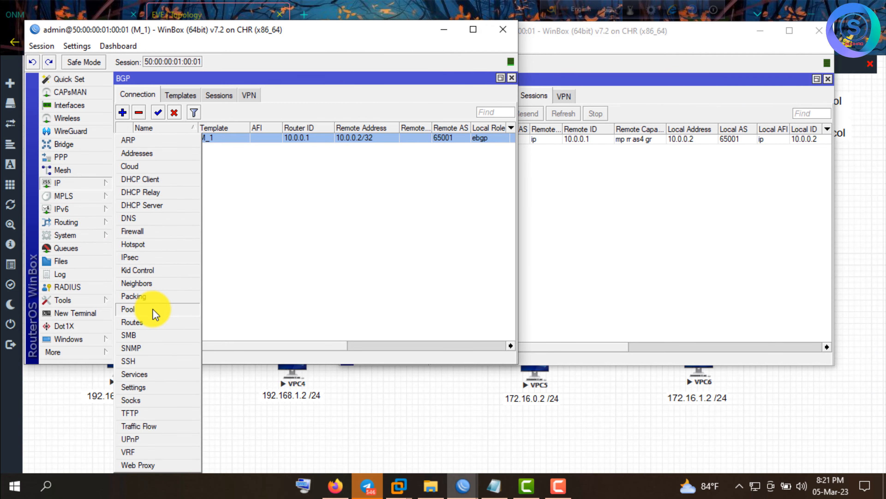
click(150, 322)
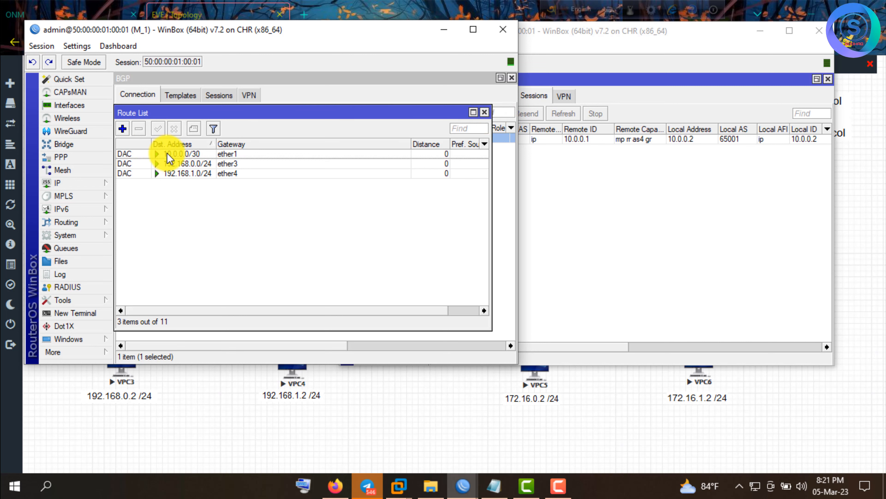
- Close the BGP window on M_2 and open that router's firewall address lists
click(684, 78)
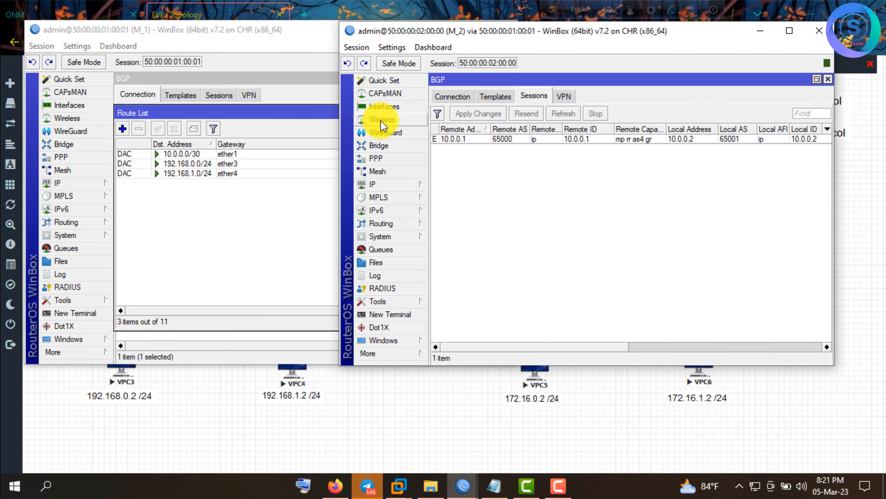
click(367, 186)
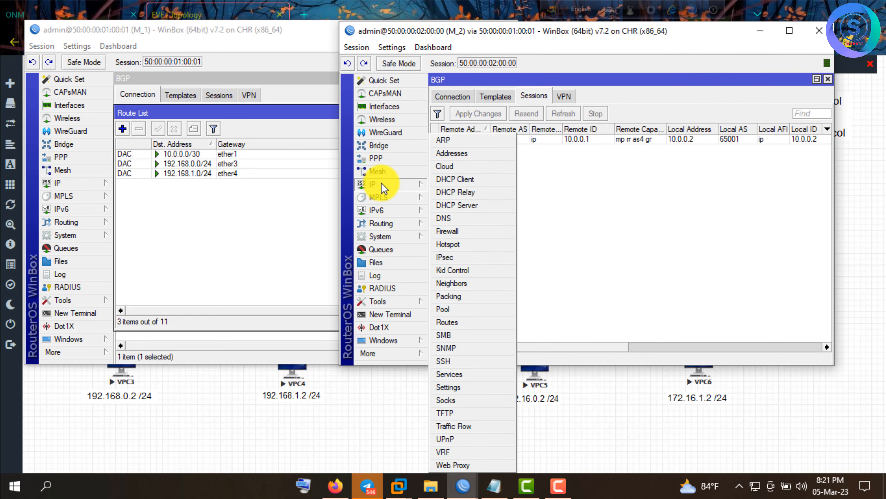
click(830, 79)
click(829, 79)
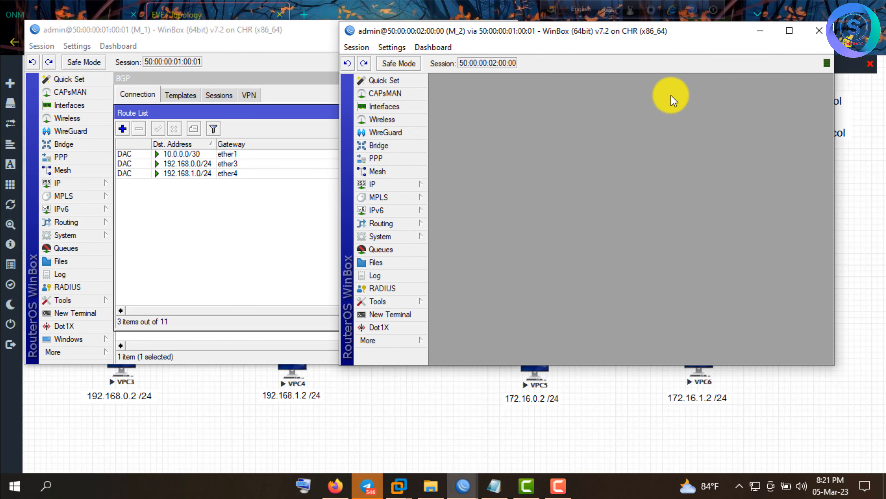
click(386, 188)
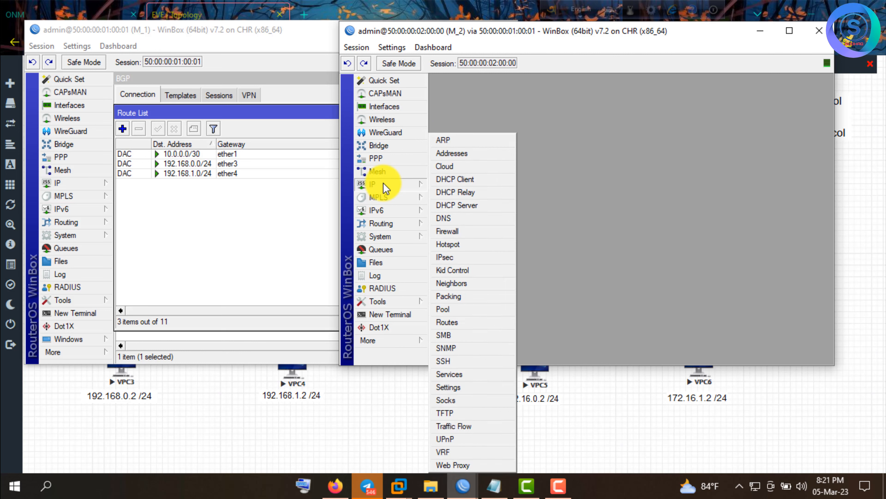
click(453, 231)
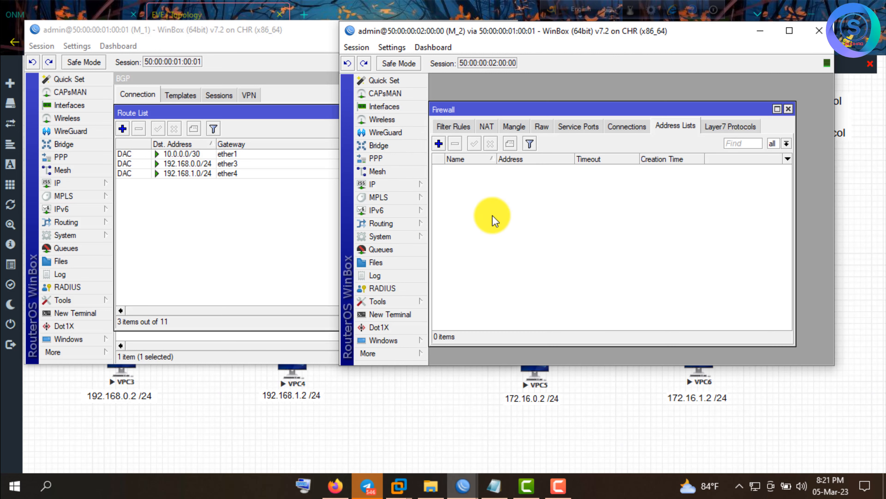
- Fill in a new M_2 firewall address list entry named BGP_Out_M_2 with address 172.16.0.0/24, keeping the Mikrotik2 topology visible
click(441, 144)
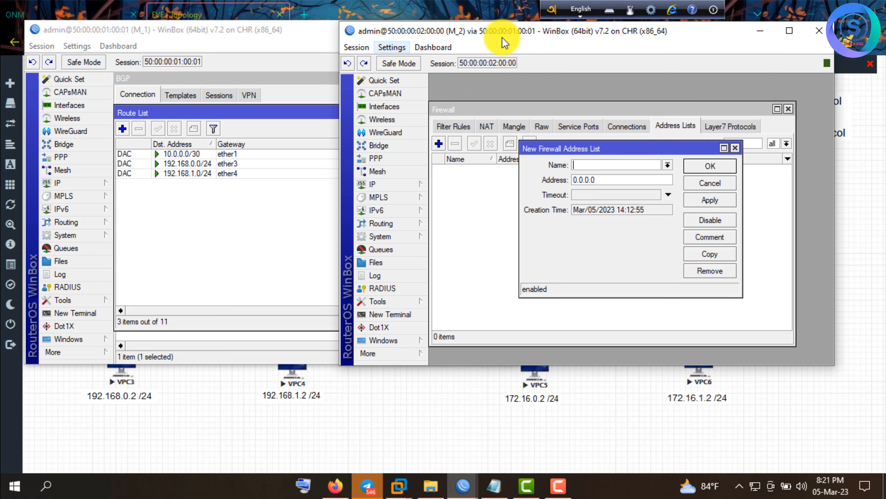
drag(615, 33, 716, 93)
click(443, 30)
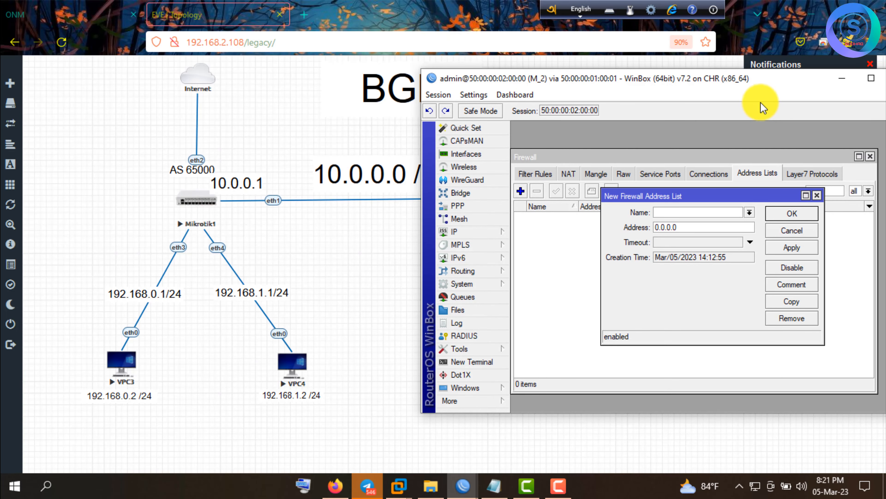
drag(754, 81, 527, 68)
drag(474, 61, 395, 44)
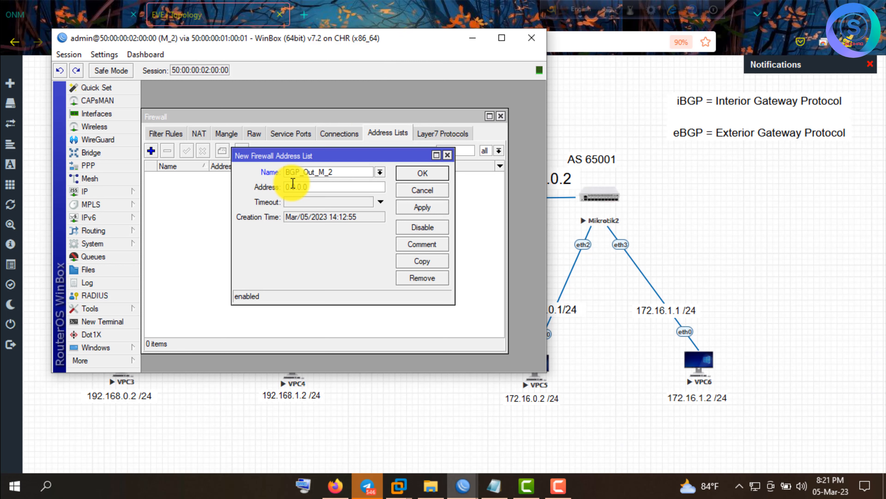
drag(320, 186, 256, 183)
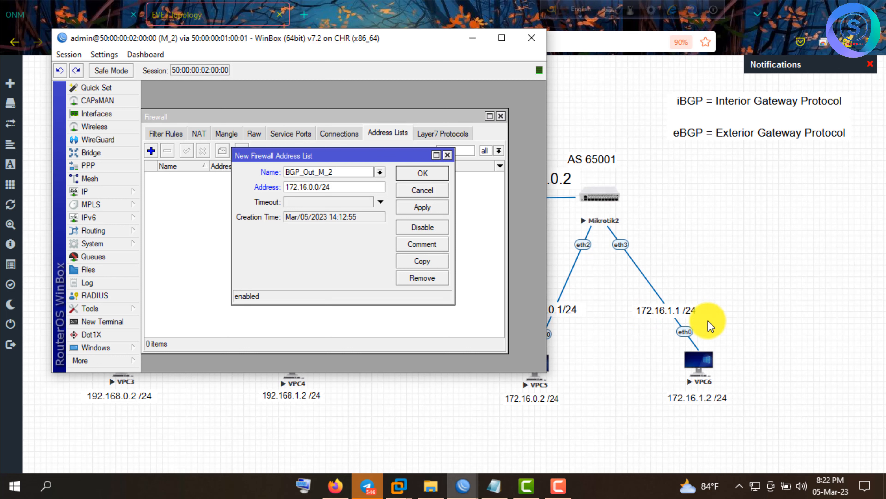
- Commit the entry, copy it as a second BGP_Out_M_2 entry with address 172.16.1.0/24, and save both
click(420, 261)
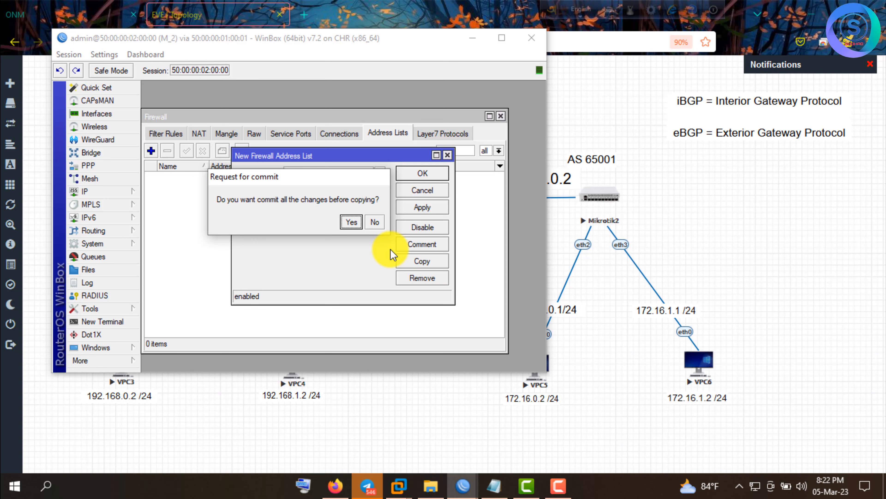
click(350, 222)
click(328, 201)
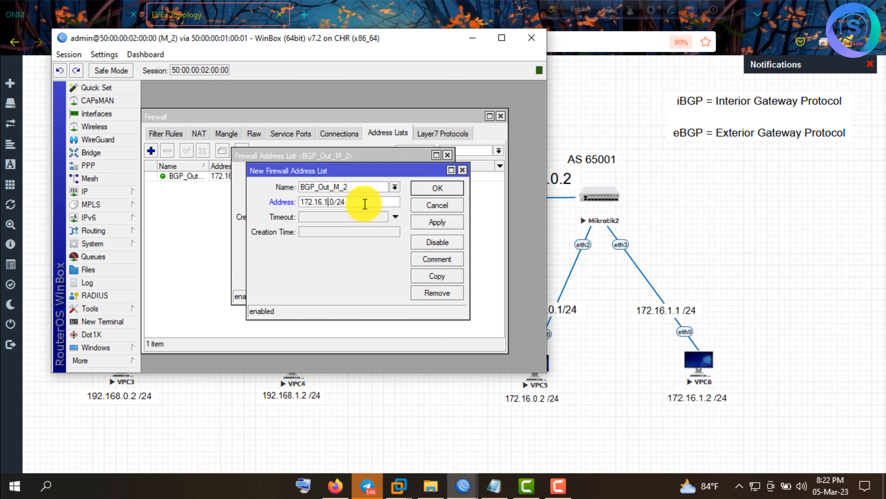
text(1)
click(447, 218)
click(444, 192)
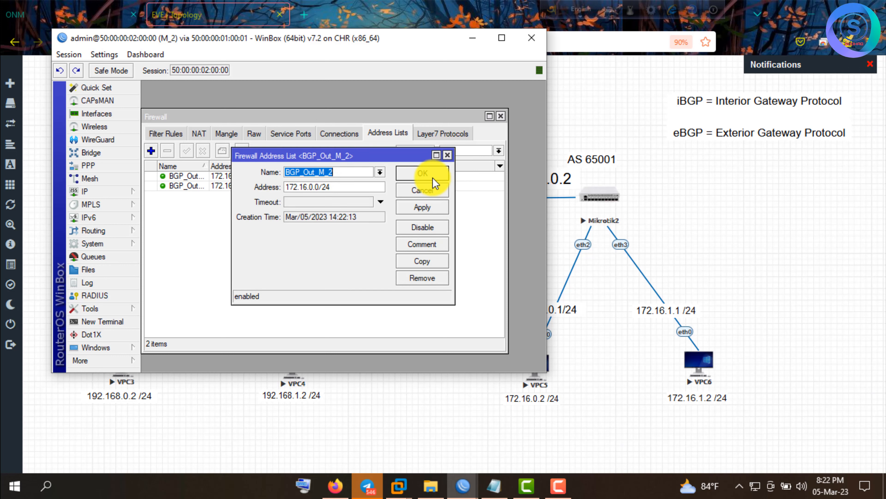
click(433, 177)
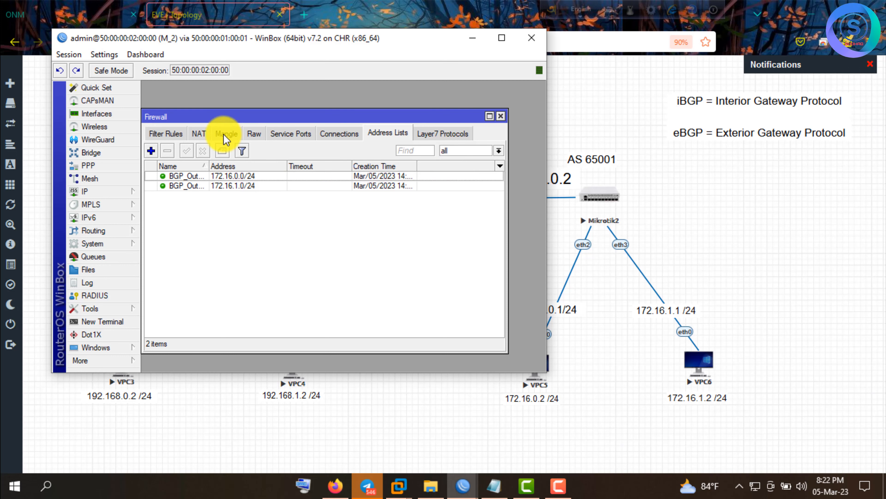
- Open the M_2 BGP connection's filter settings and try to choose an address list as its output network
click(103, 233)
click(165, 232)
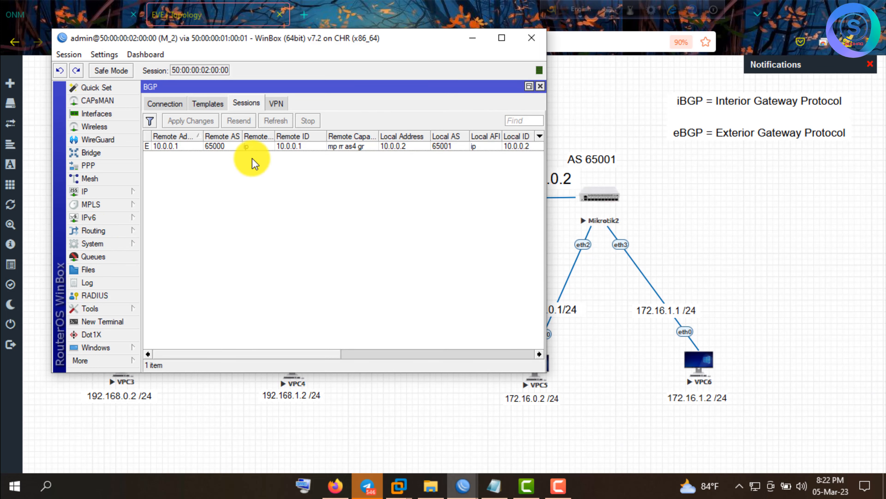
click(165, 104)
double_click(198, 147)
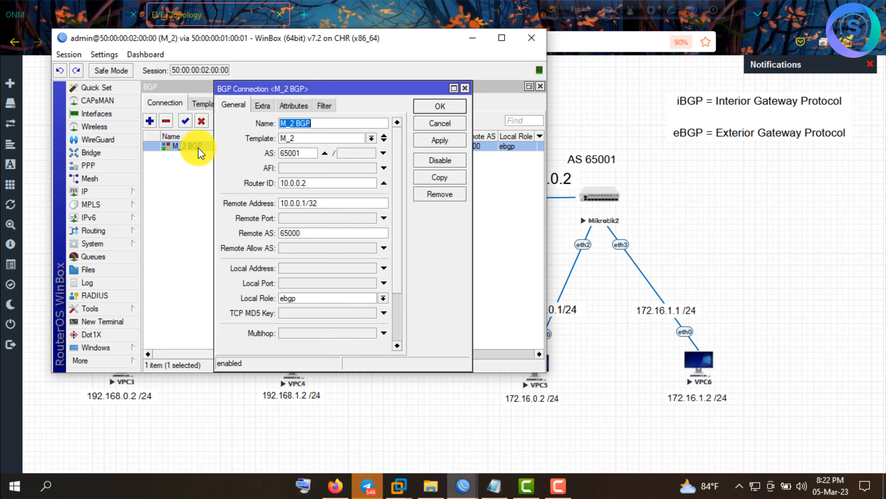
click(320, 107)
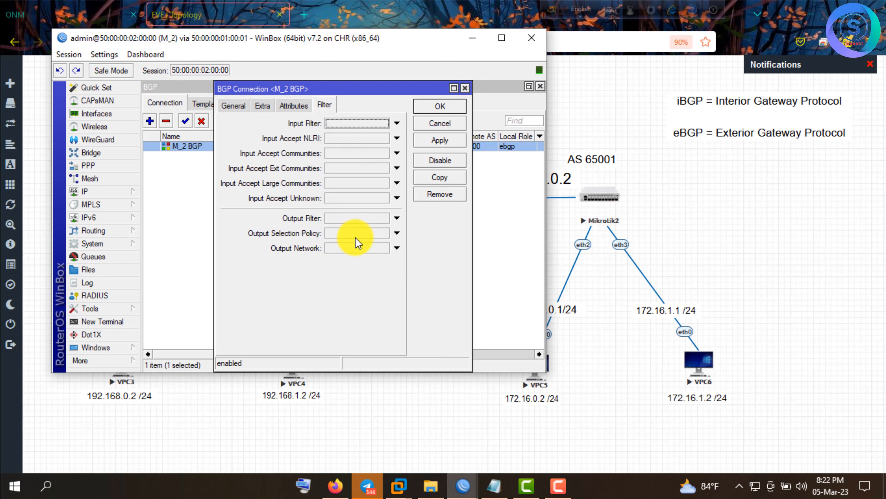
click(367, 249)
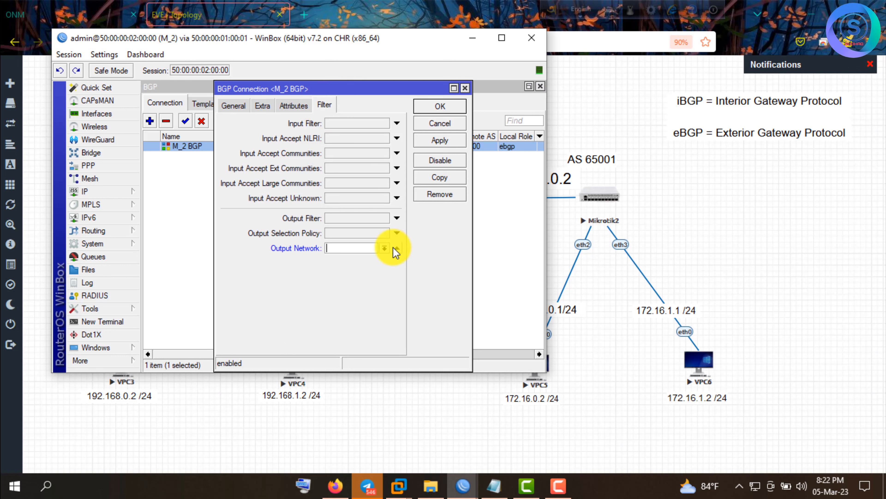
click(385, 249)
click(385, 248)
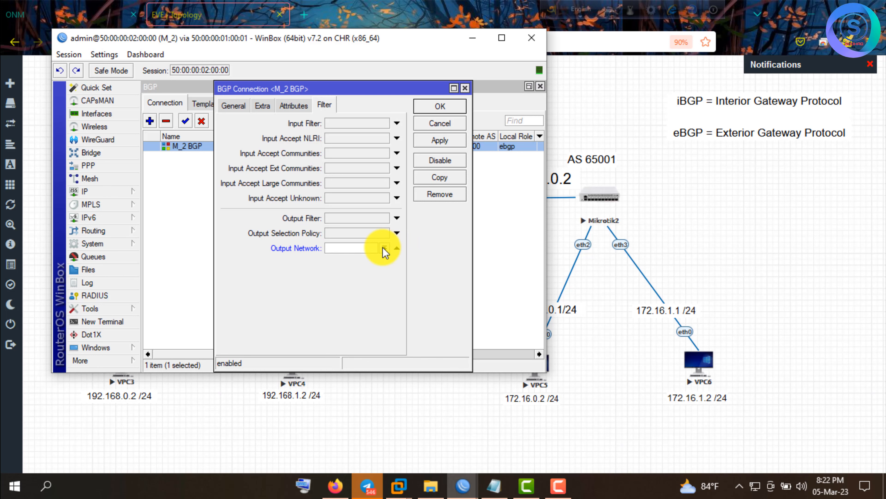
- Maximize the M_2 WinBox window and close the M_2 BGP connection's settings without choosing an output network
drag(387, 88, 421, 93)
click(502, 38)
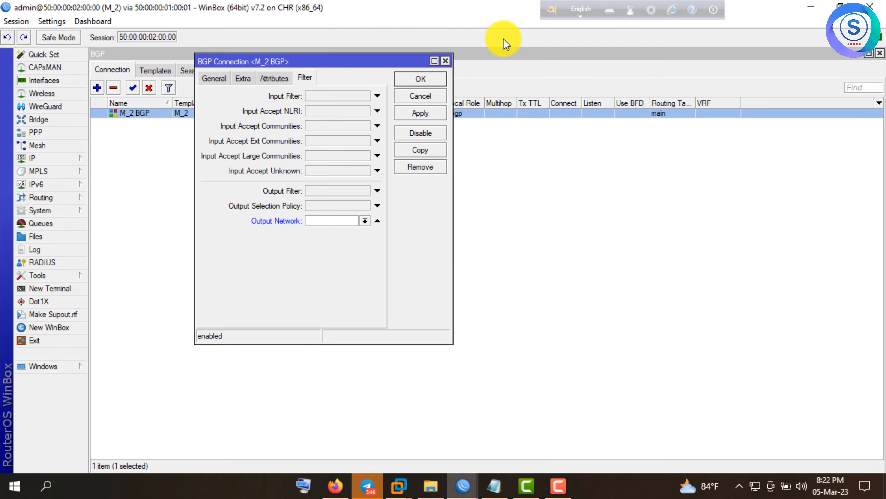
click(447, 61)
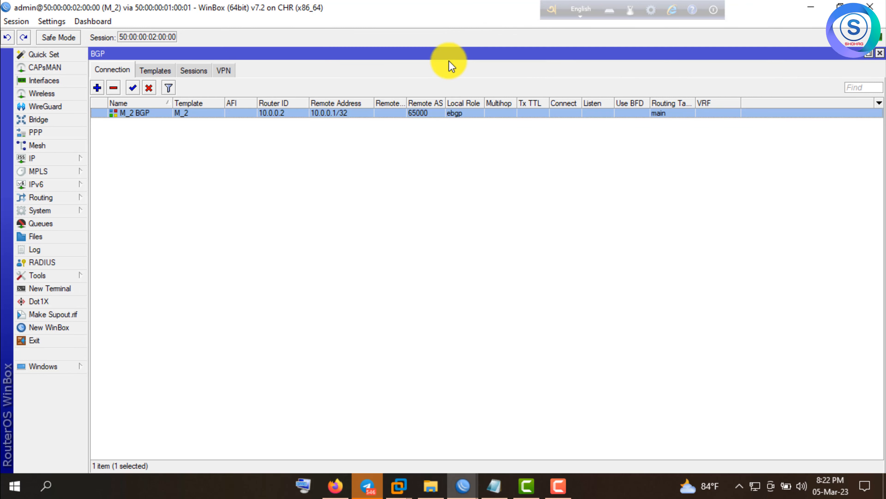
- Check the full names of M_2's firewall address list entries in a widened name column, and close the BGP window
click(35, 159)
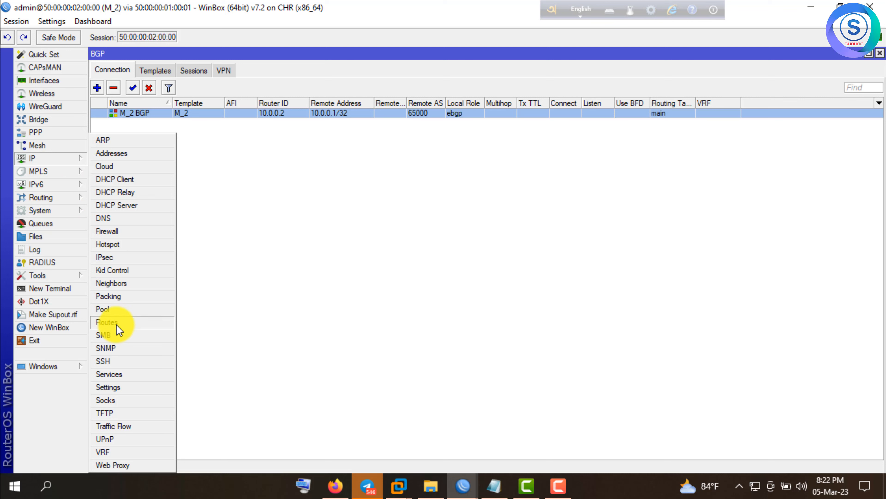
click(115, 231)
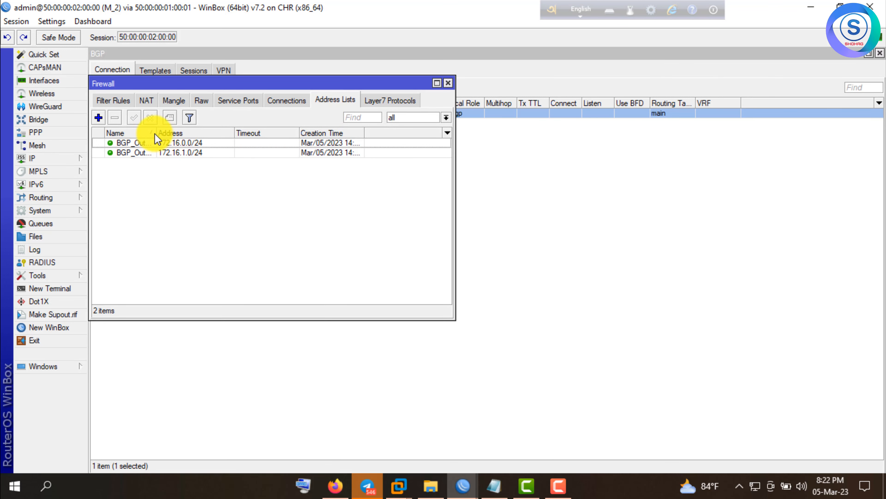
drag(157, 130, 198, 130)
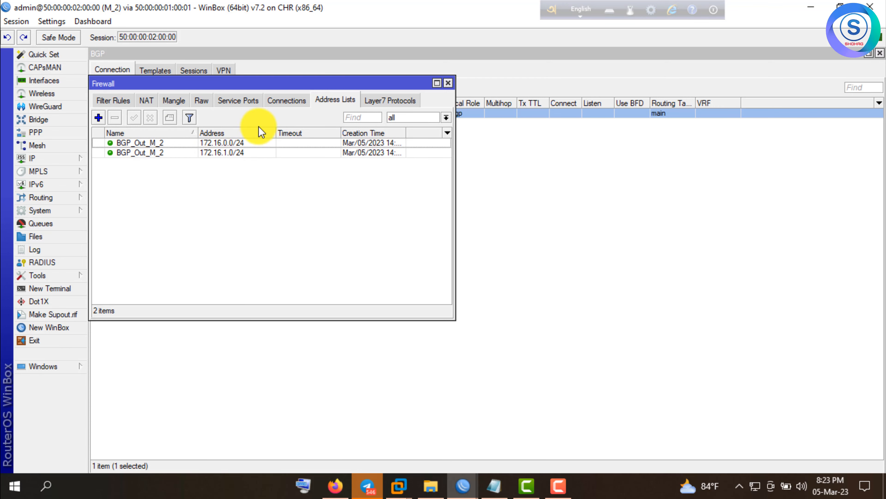
drag(175, 86, 310, 143)
click(880, 52)
click(880, 53)
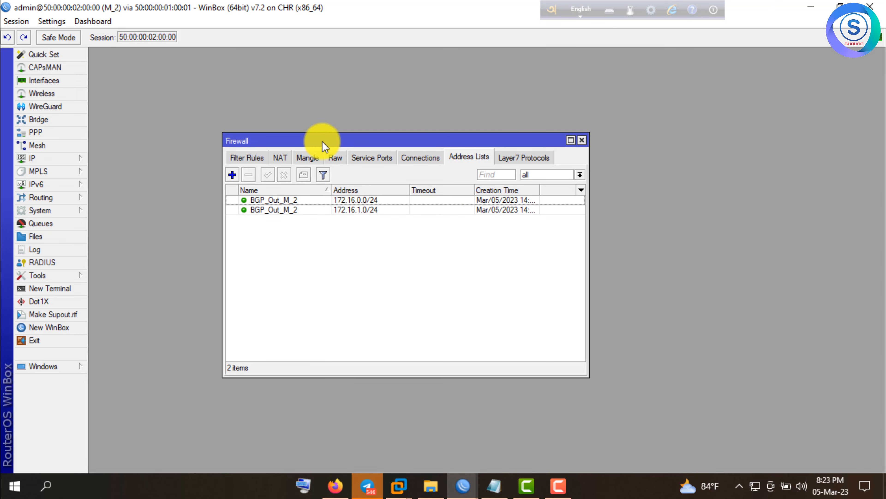
- Reopen the M_2 BGP connection's filter settings, set its output network to BGP_Out_M_2 and save the connection
click(60, 199)
click(99, 195)
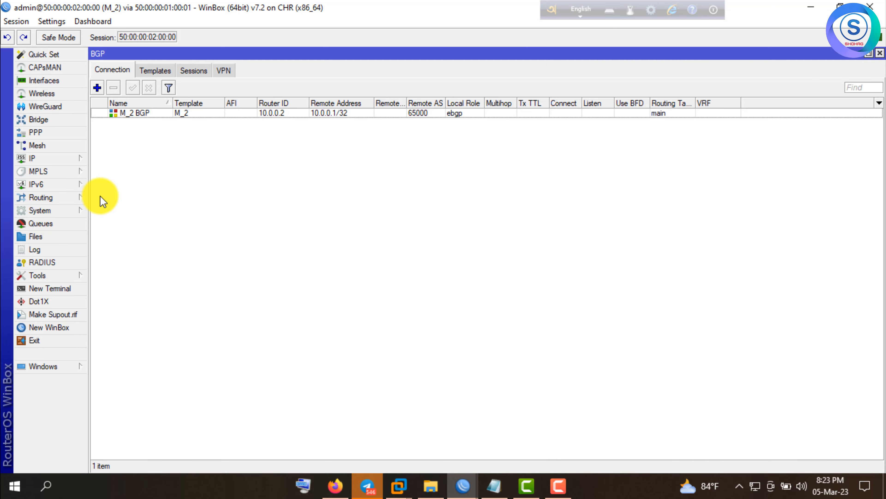
double_click(138, 114)
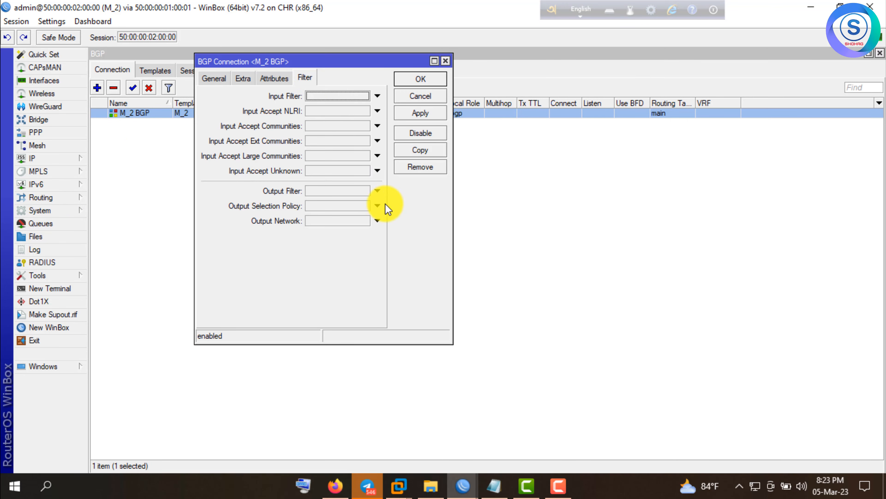
click(377, 220)
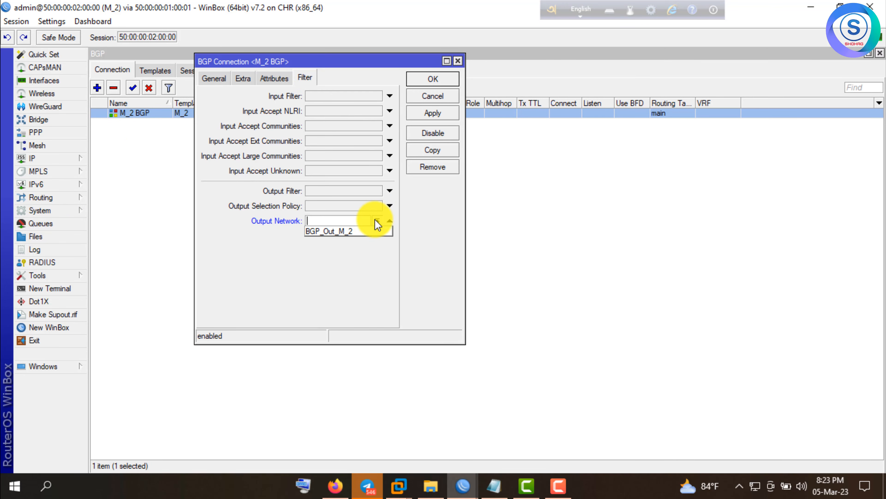
click(363, 231)
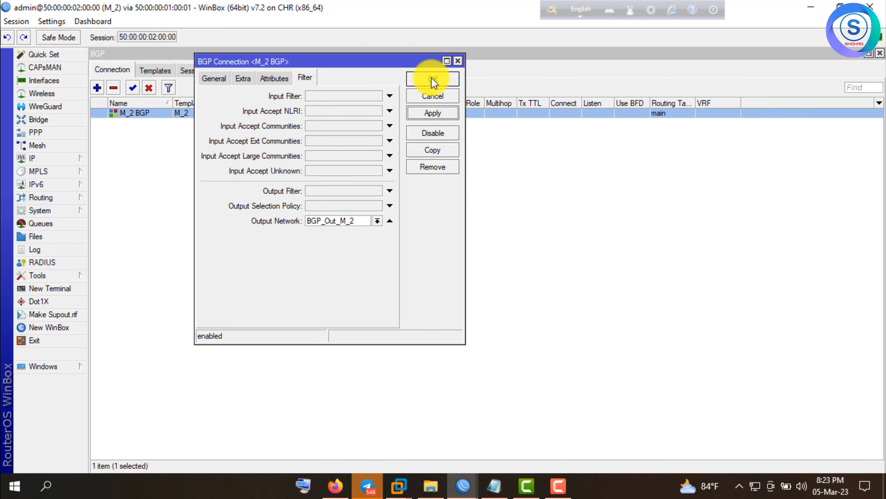
click(432, 79)
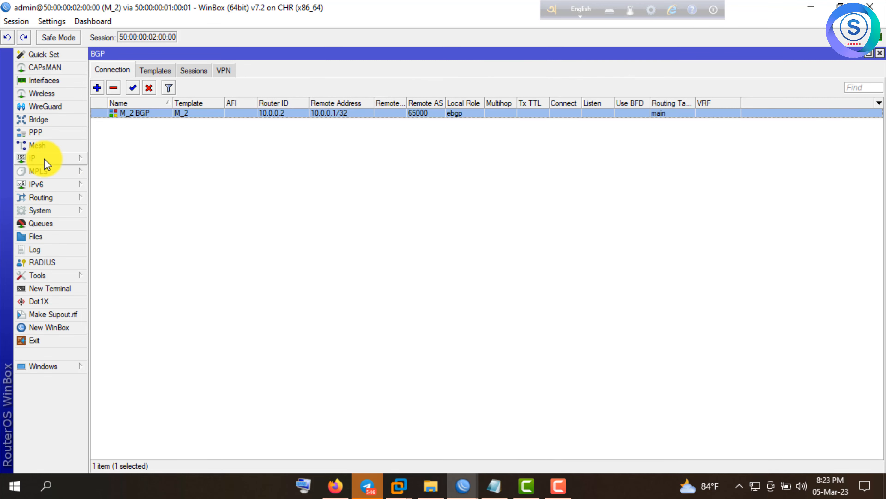
- Minimize M_2 and examine the route list in the M_1 WinBox session for routes learned from M_2, returning to the topology
click(807, 10)
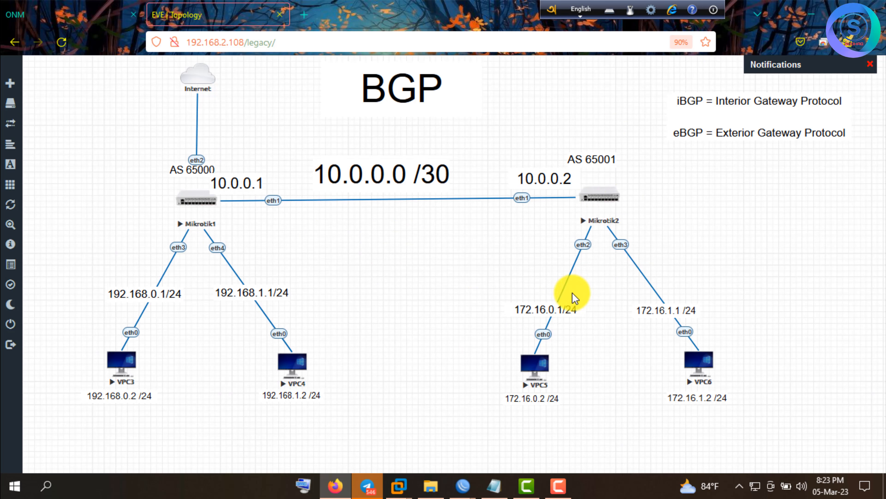
mouse_move(451, 491)
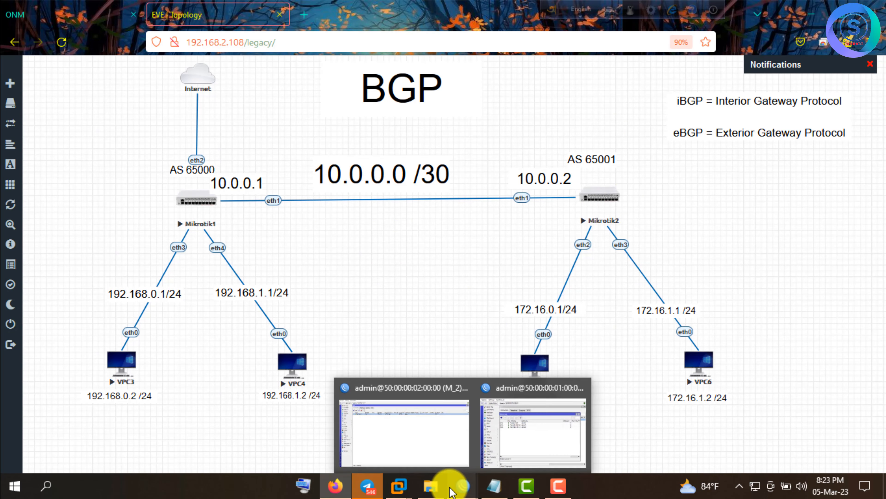
click(524, 432)
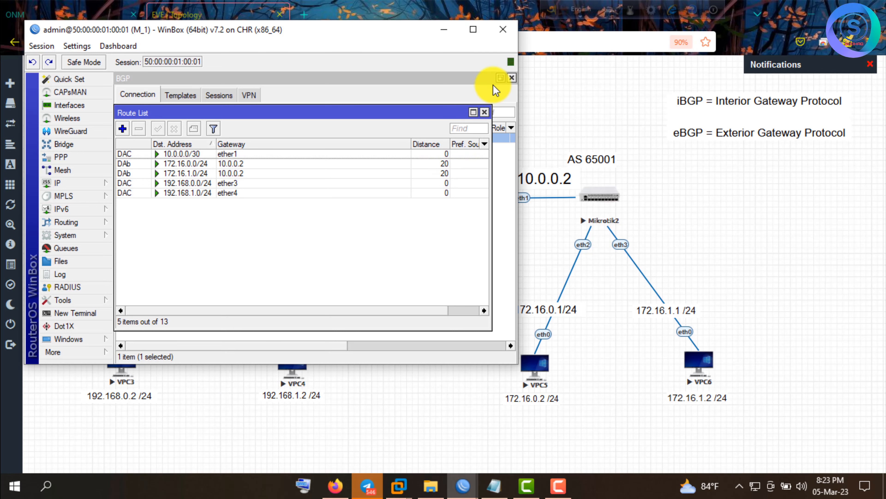
click(444, 29)
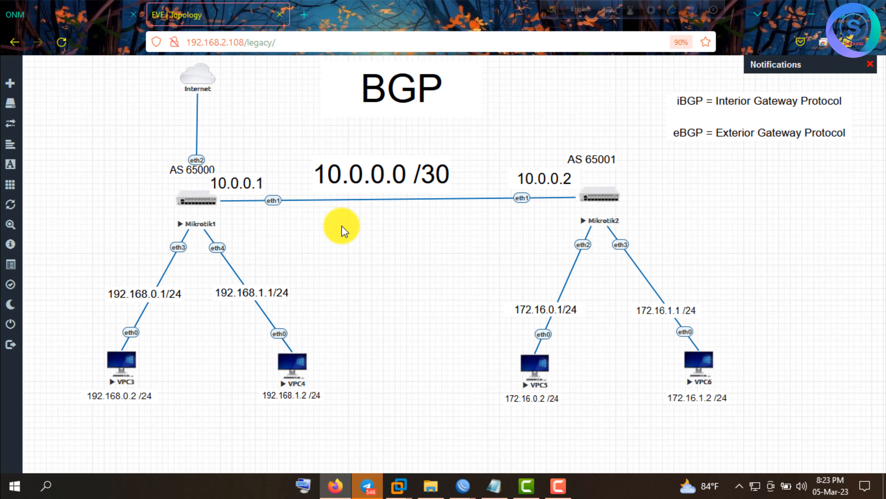